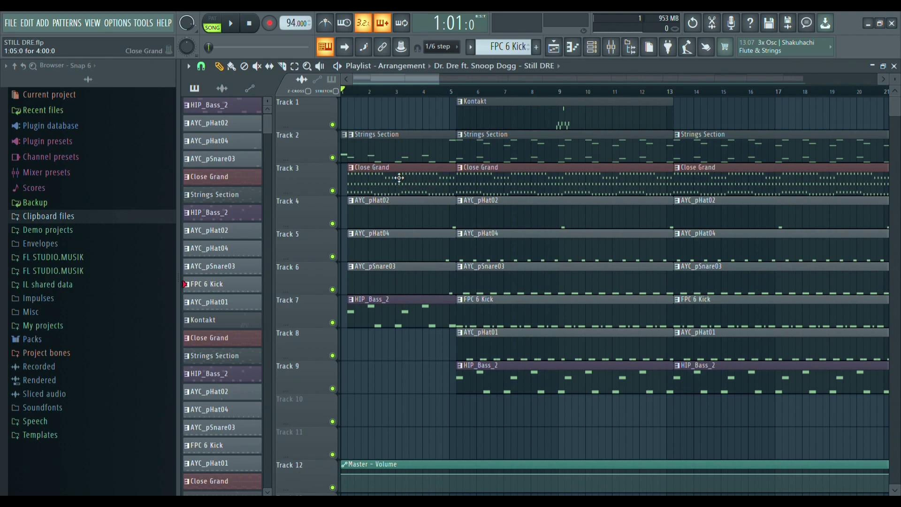
Step: Open the Close Grand pattern from Track 3 in the piano roll and play it in pattern mode
double_click(390, 178)
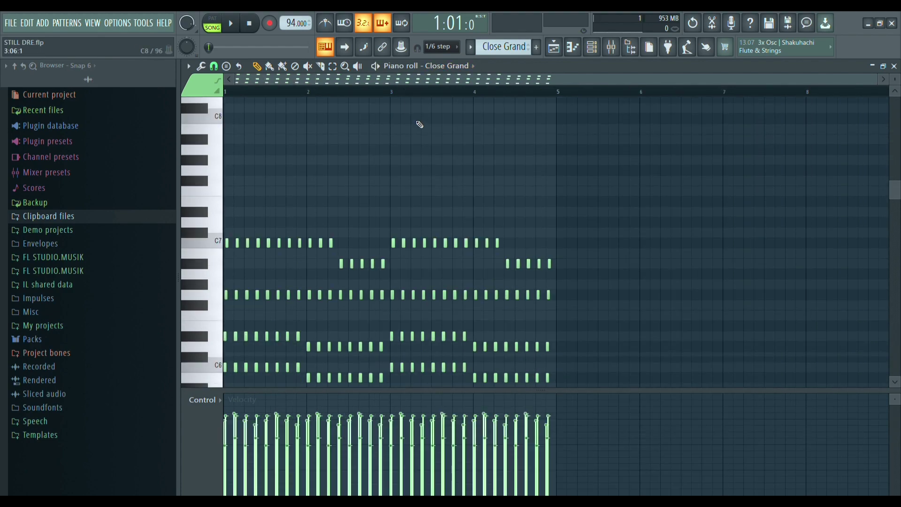
left_click(216, 281)
left_click(219, 181)
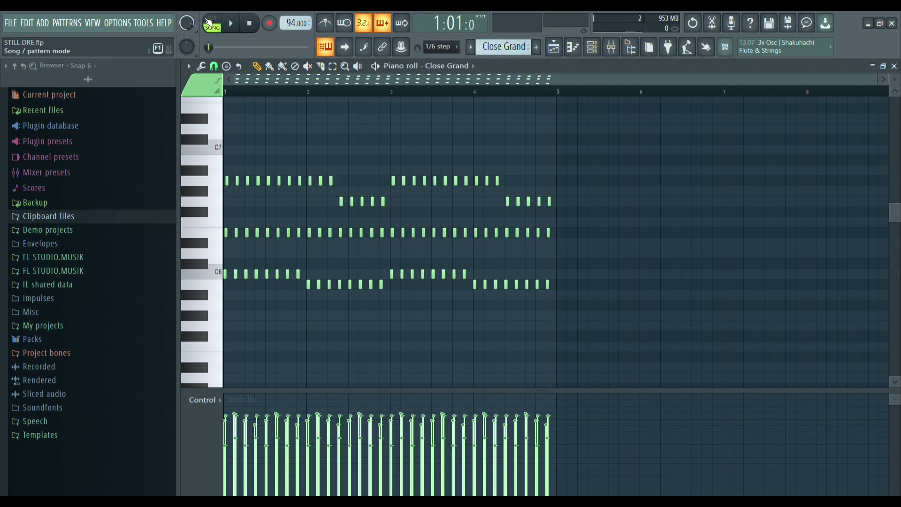
key("space")
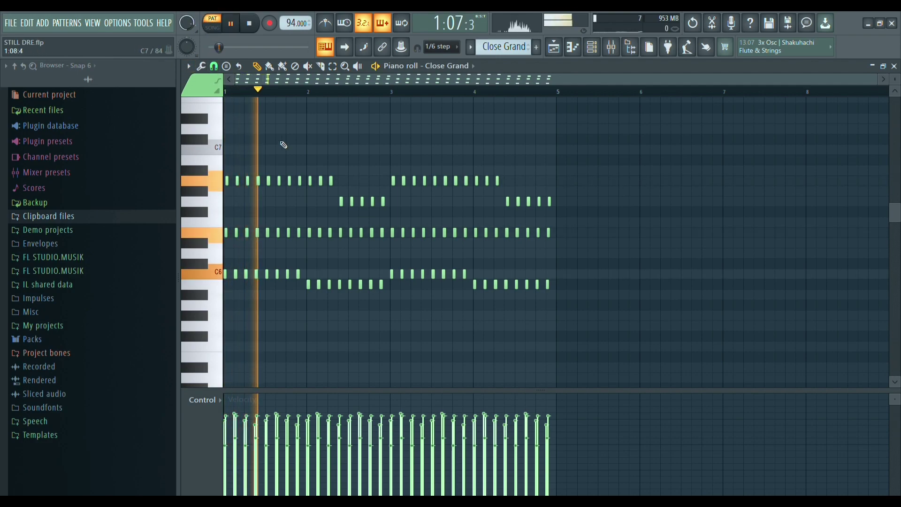
scroll(295, 94, "up", 3)
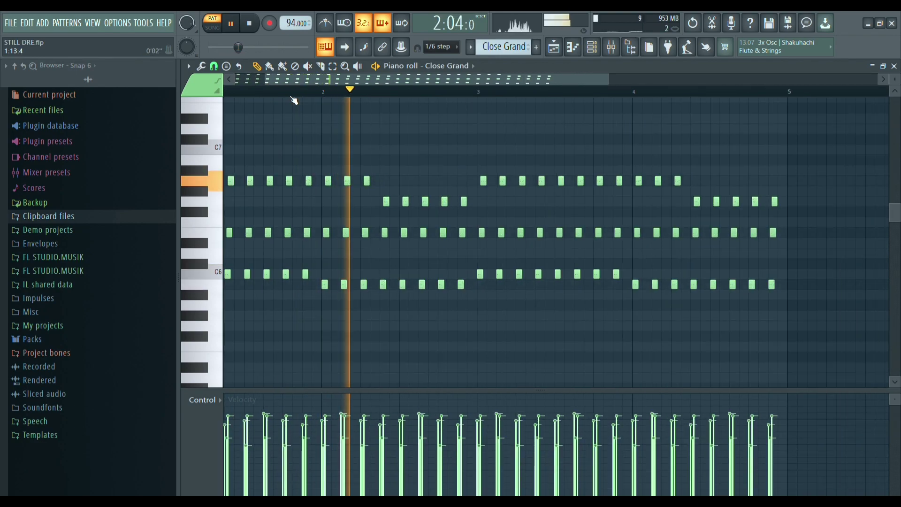
left_click_drag(320, 86, 263, 82)
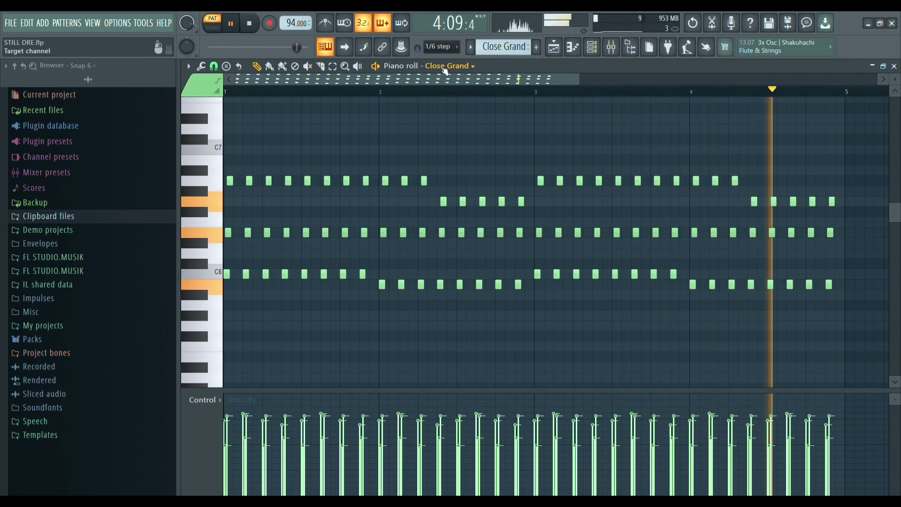
key("space")
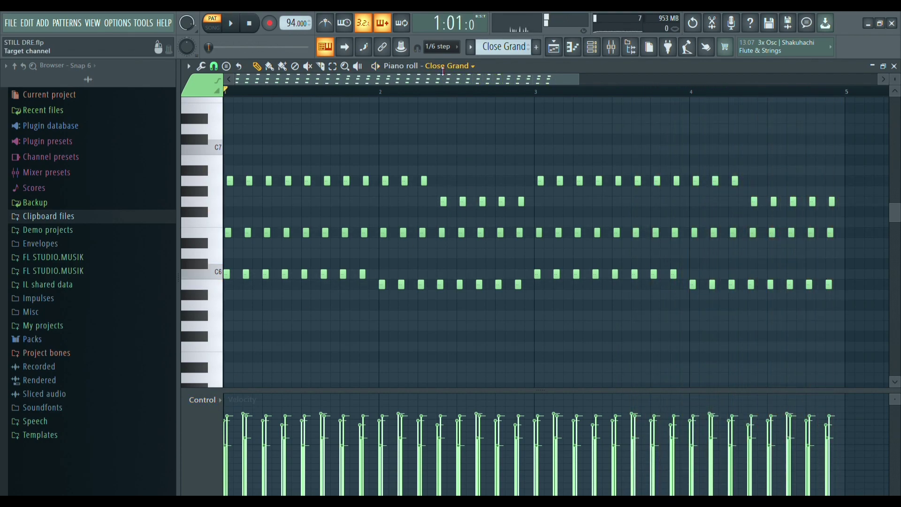
Step: Inspect the Close Grand channel's DirectWave instrument, including its sample and program settings, and close it
left_click(442, 69)
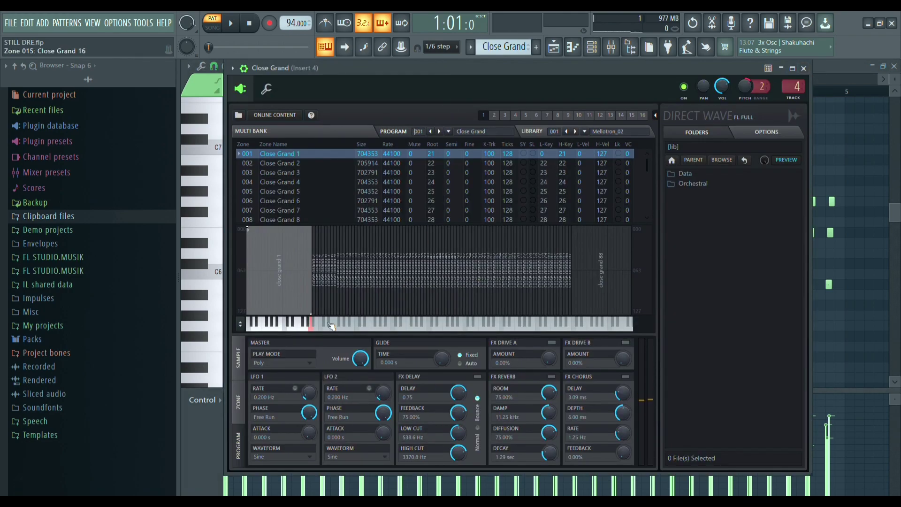
left_click(238, 419)
left_click(245, 367)
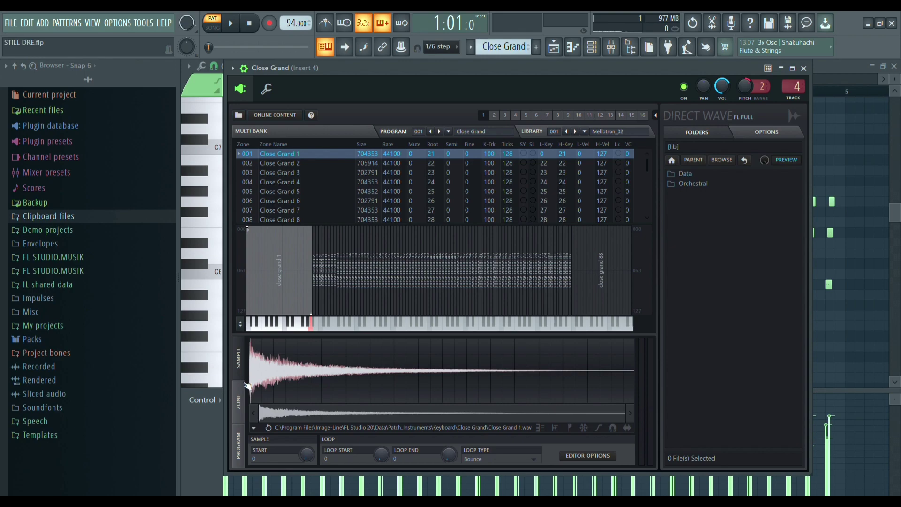
left_click(239, 444)
left_click(804, 68)
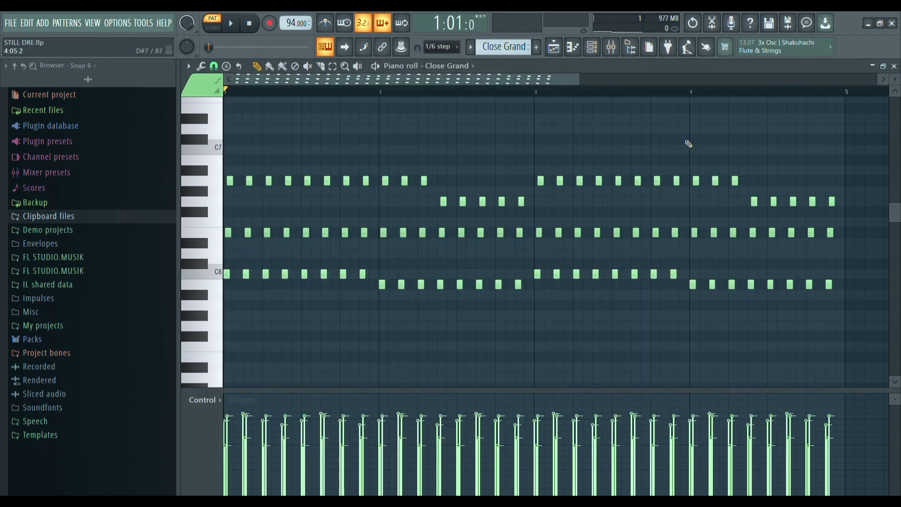
Step: Open Pattern 112, the short strings clip at the start of Track 2, and audition a note in the piano roll
scroll(417, 133, "down", 4)
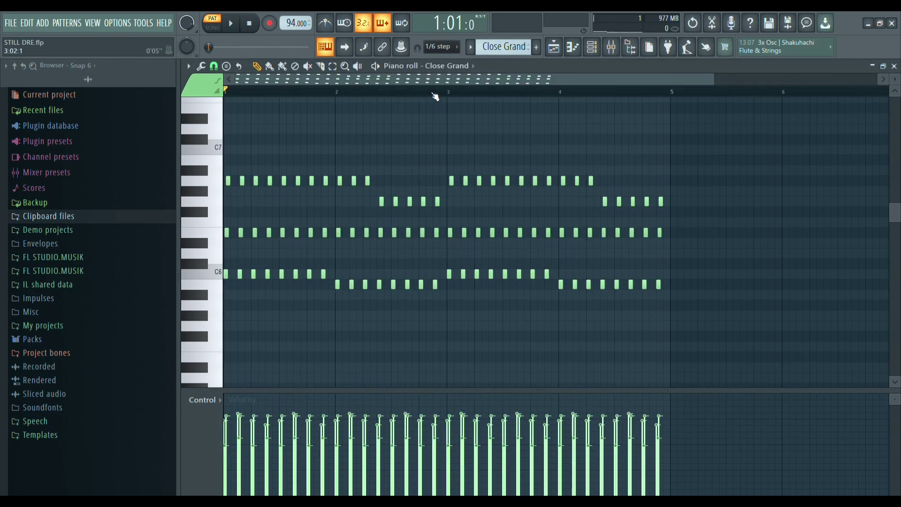
left_click(553, 57)
scroll(368, 97, "up", 4)
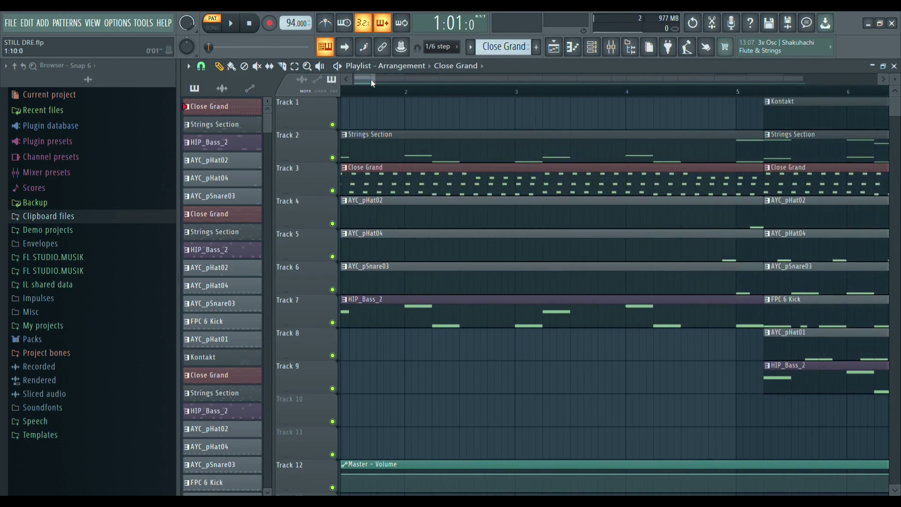
double_click(356, 161)
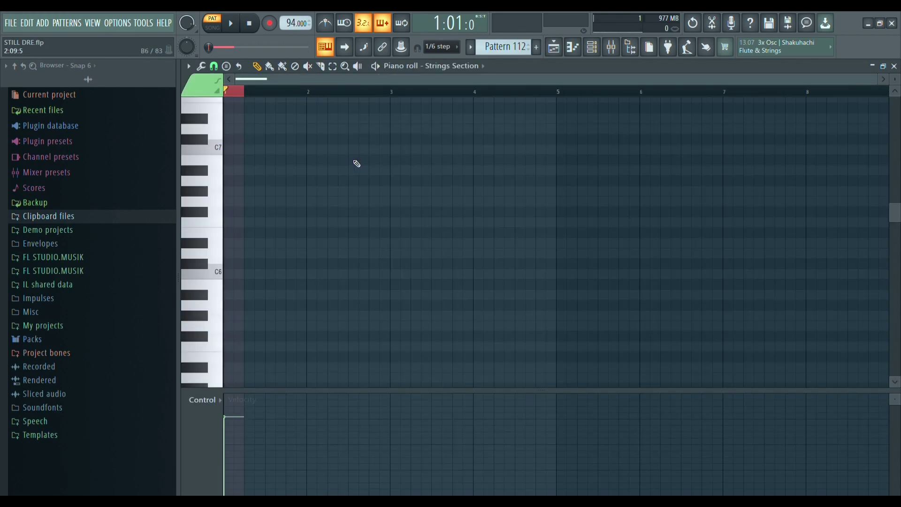
left_click(215, 273)
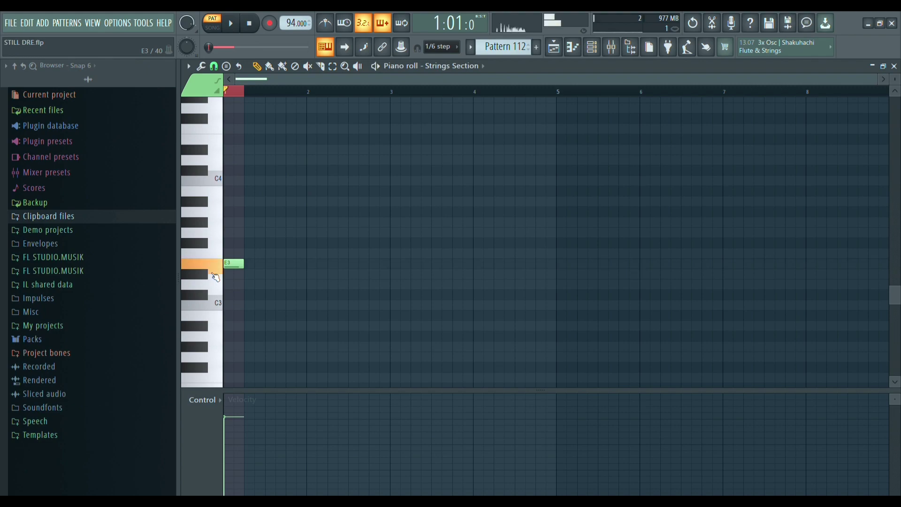
Step: Play the four-bar Strings Section pattern in the piano roll and inspect its DirectWave instrument settings
left_click(554, 48)
double_click(447, 150)
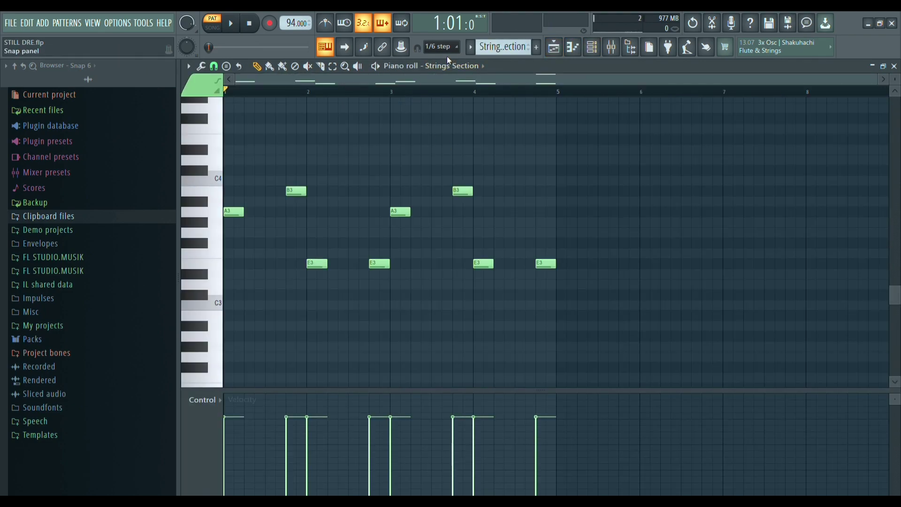
left_click(230, 23)
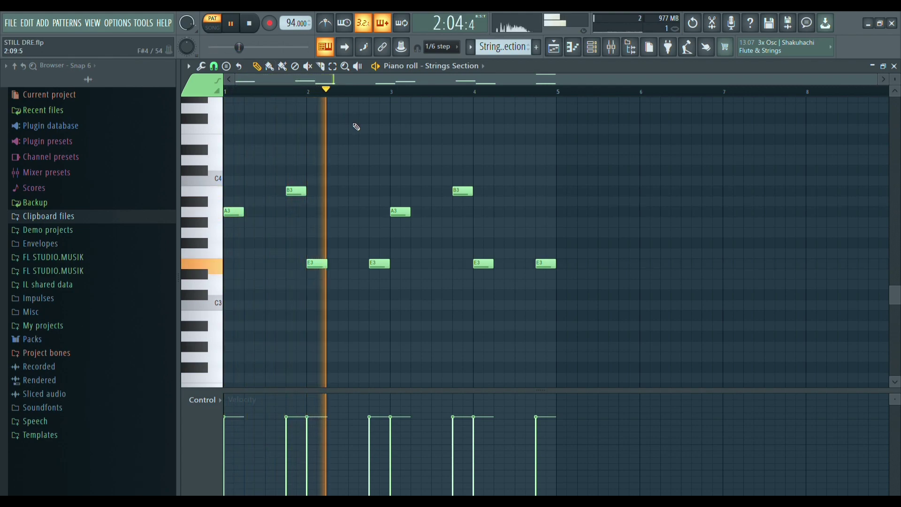
left_click(456, 69)
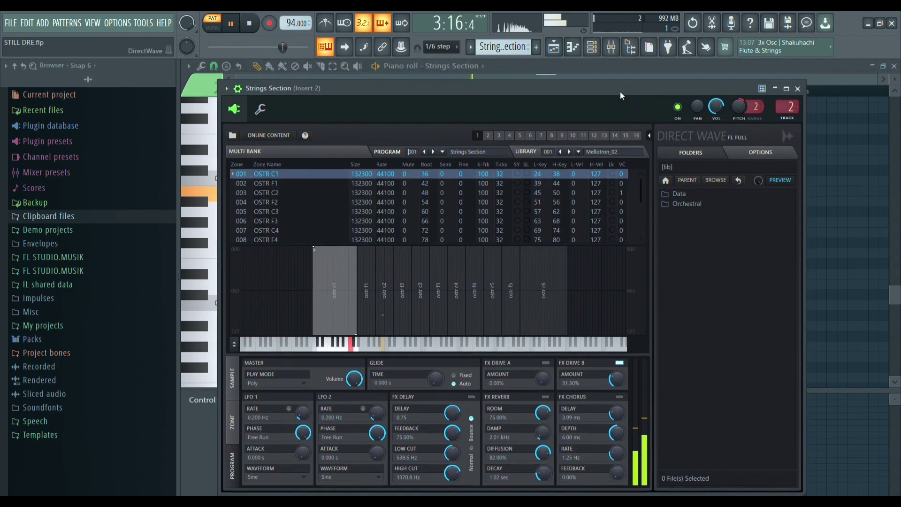
left_click_drag(620, 91, 564, 123)
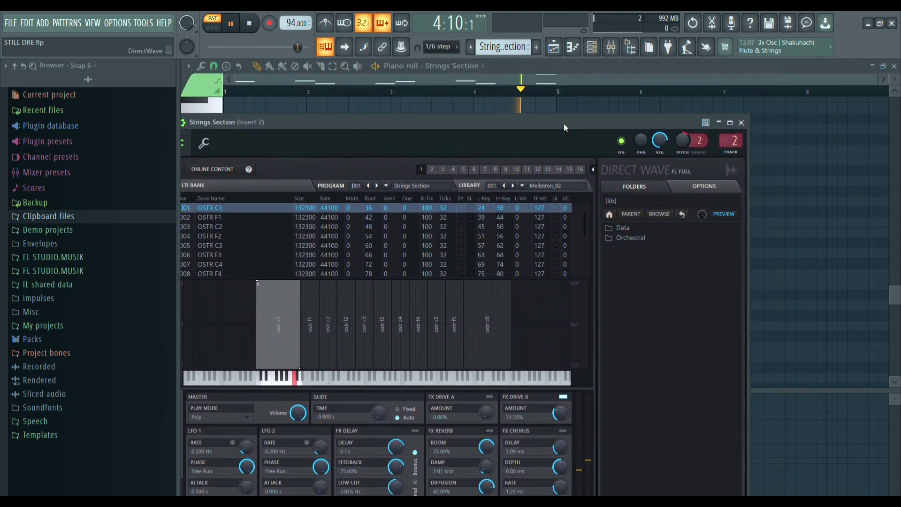
left_click(742, 123)
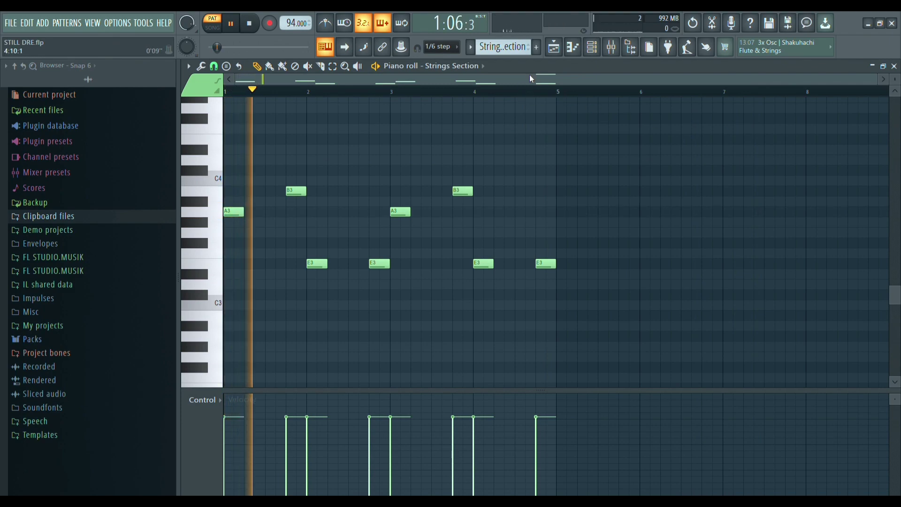
key("space")
Step: Play the HIP_Bass_2 pattern from Track 7 and inspect its 3x Osc settings
left_click(553, 48)
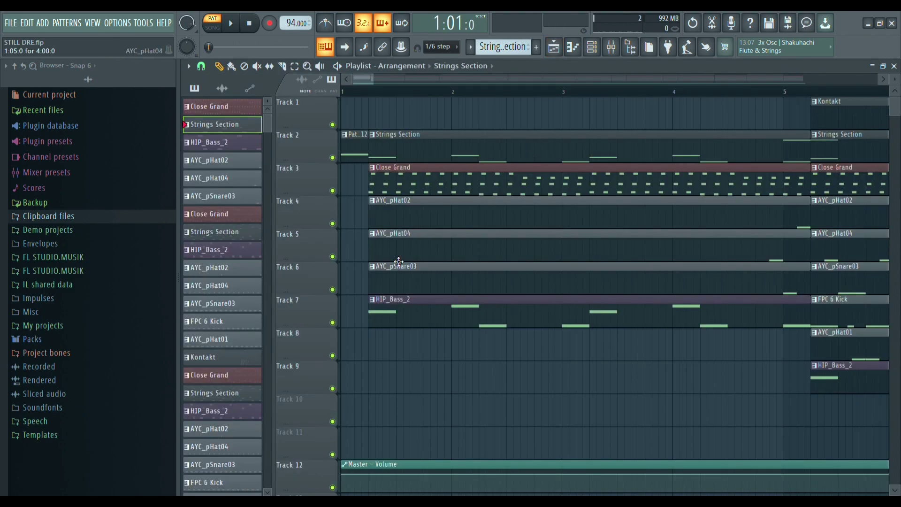
double_click(403, 299)
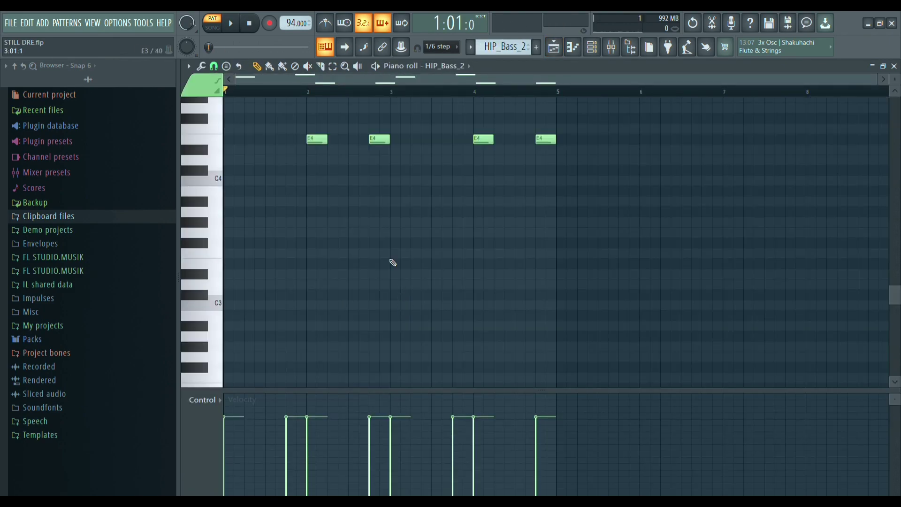
key("space")
right_click(436, 66)
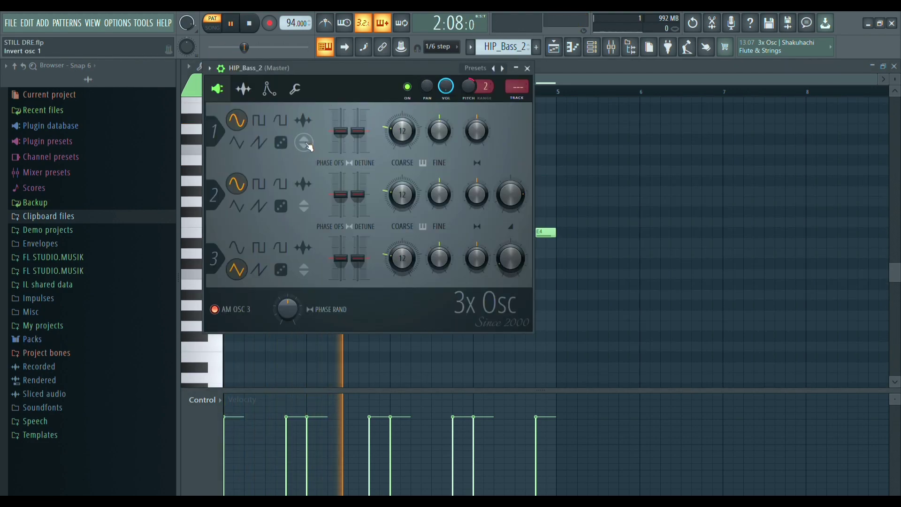
left_click(527, 68)
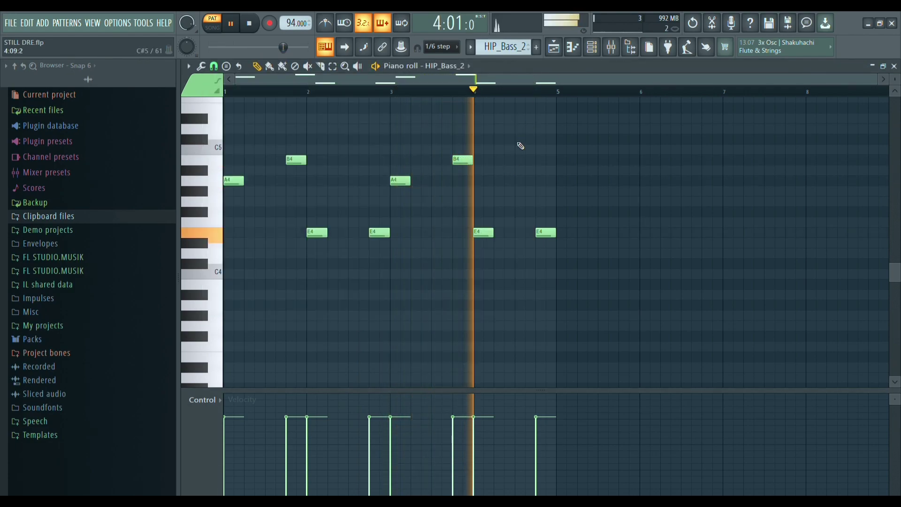
Step: Return to the playlist, solo Track 4 with the AYC_pHat02 clips, and play the song from just before bar 5
left_click(554, 47)
key("space")
scroll(531, 97, "down", 7)
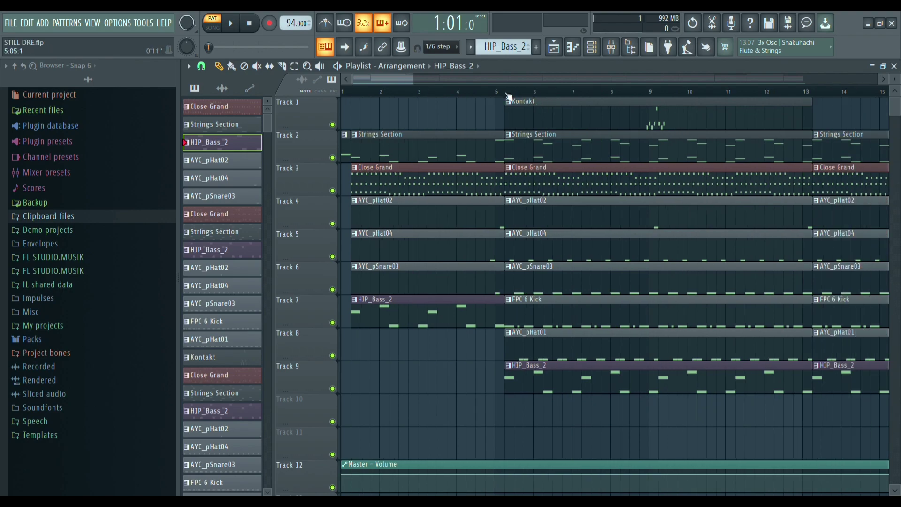
right_click(333, 225)
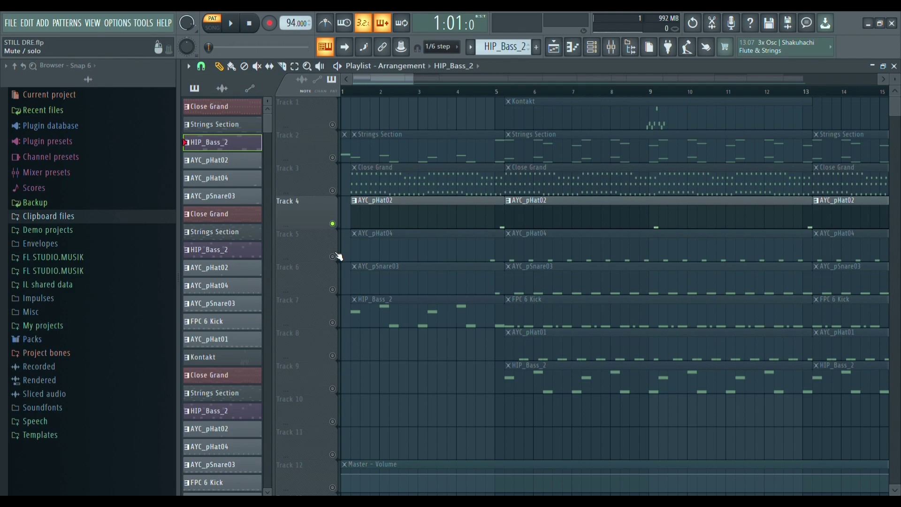
left_click(488, 94)
key("space")
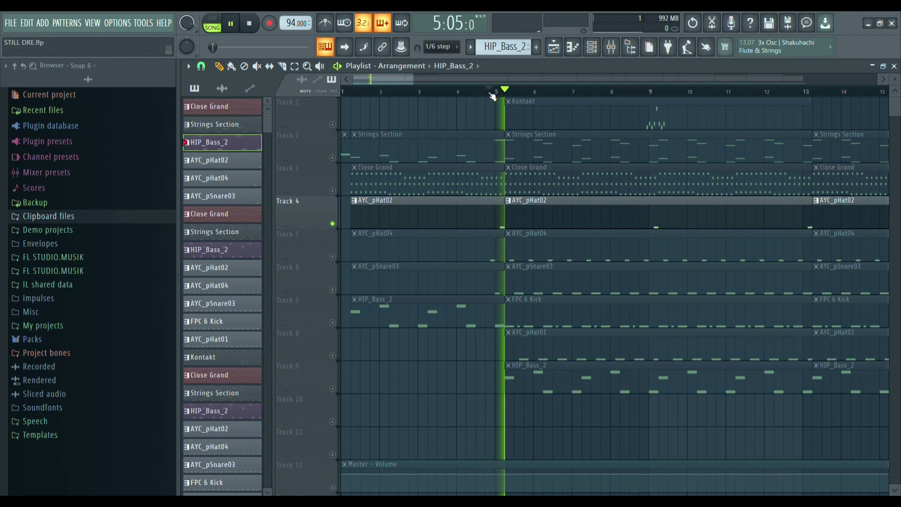
key("space")
Step: Enable Track 5, mute Track 4, and play the AYC_pHat04 hi-hat on its own
left_click(333, 258)
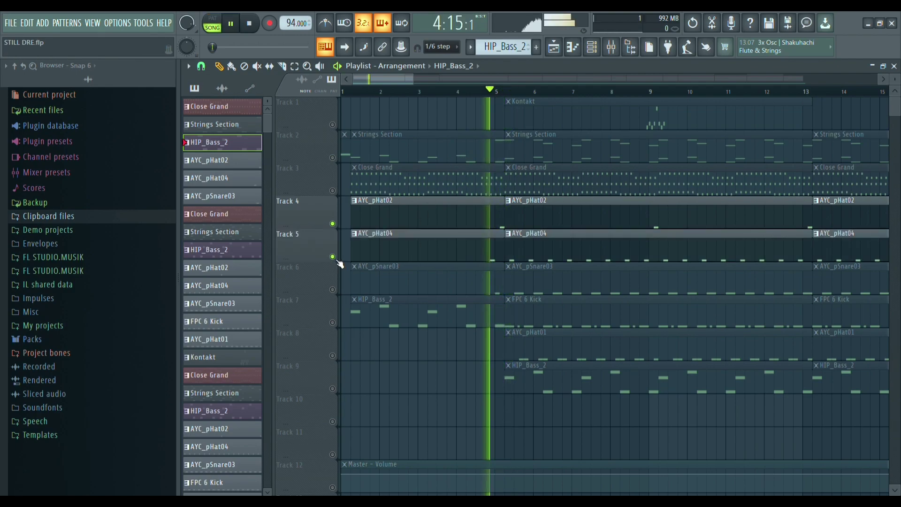
key("space")
left_click(333, 225)
key("space")
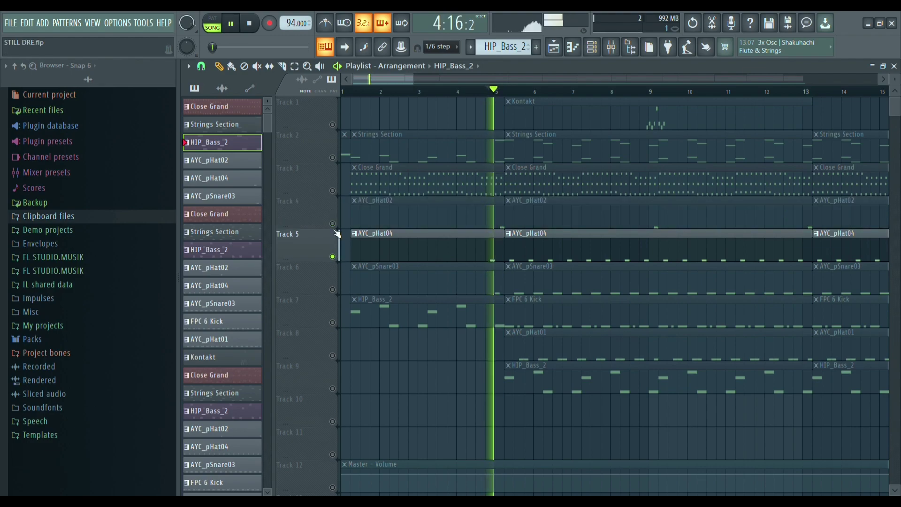
key("space")
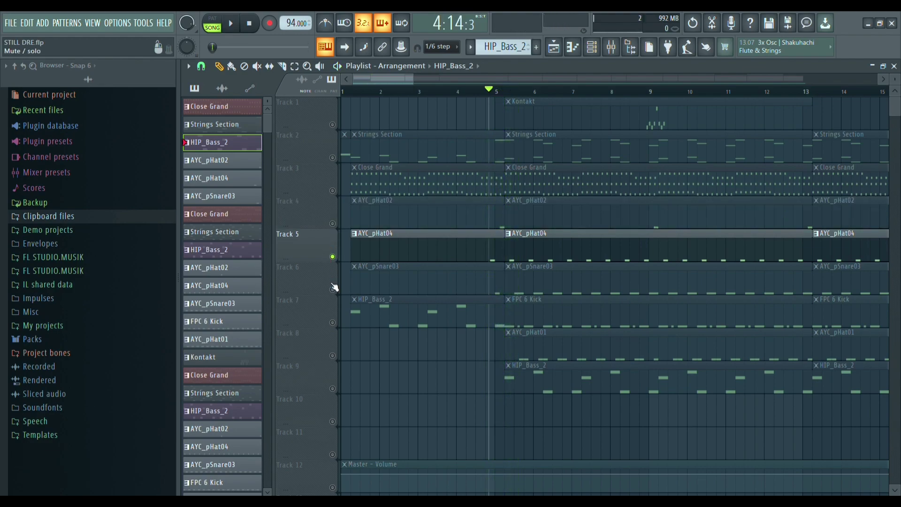
Step: Enable Track 6, mute Track 5, and play the AYC_pSnare03 snare on its own
left_click(333, 288)
key("space")
key("space")
left_click(333, 257)
key("space")
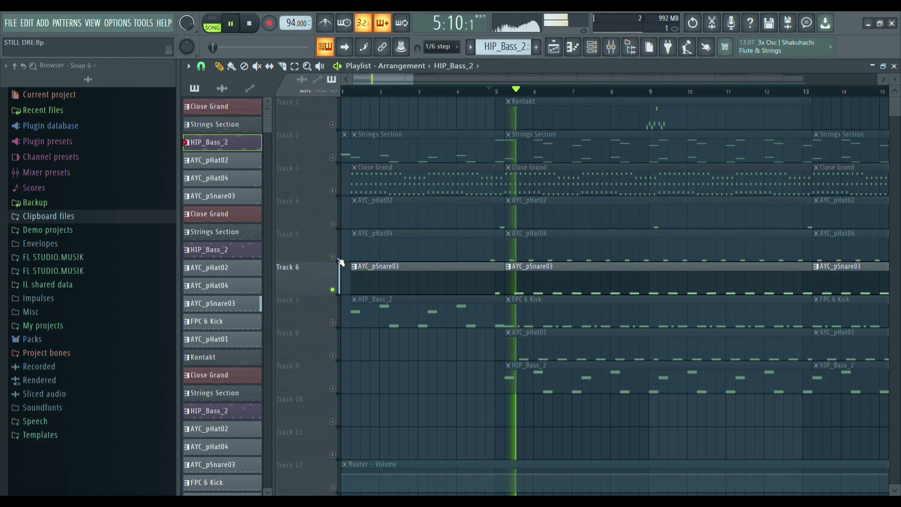
key("space")
Step: Open the AYC_pSnare03 pattern in the piano roll, view its sampler settings, and audition the snare sample
double_click(457, 288)
left_click(445, 68)
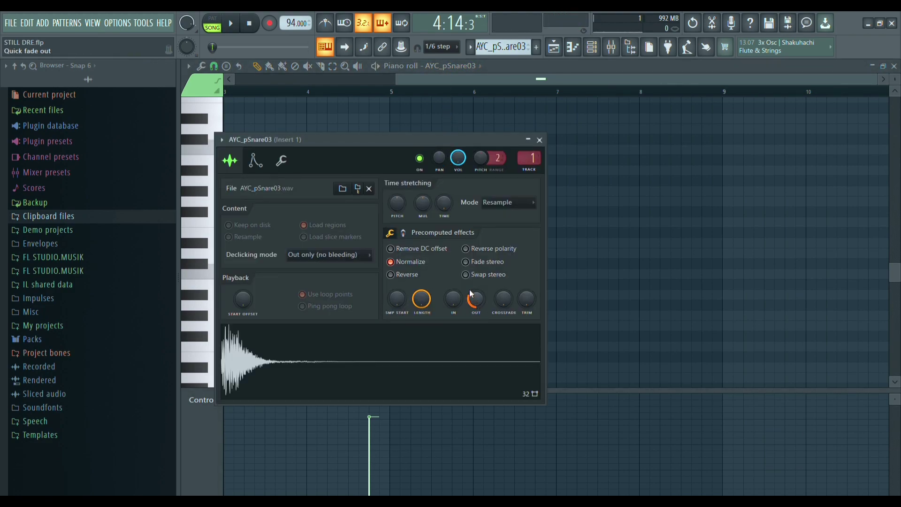
key("q")
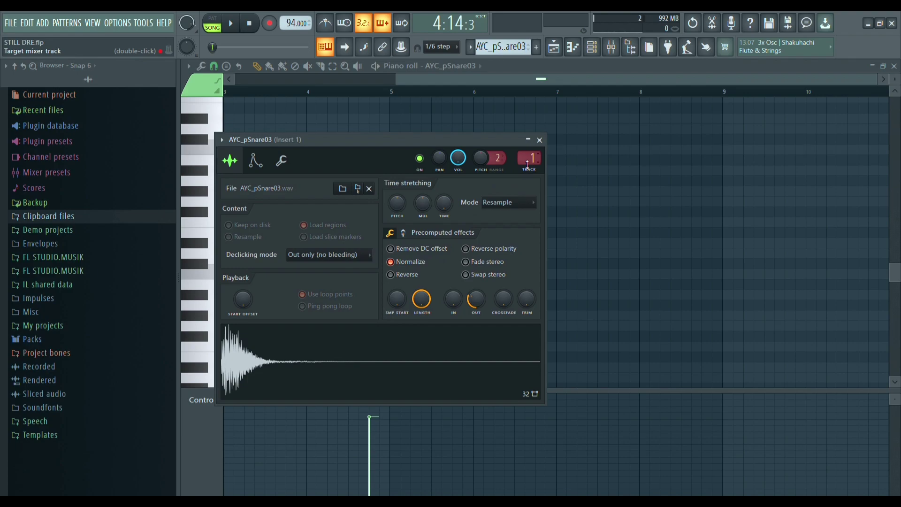
Step: Inspect the FabFilter Pro-Q 3 equalizer on the snare's mixer insert, and close the mixer and sampler windows
double_click(529, 161)
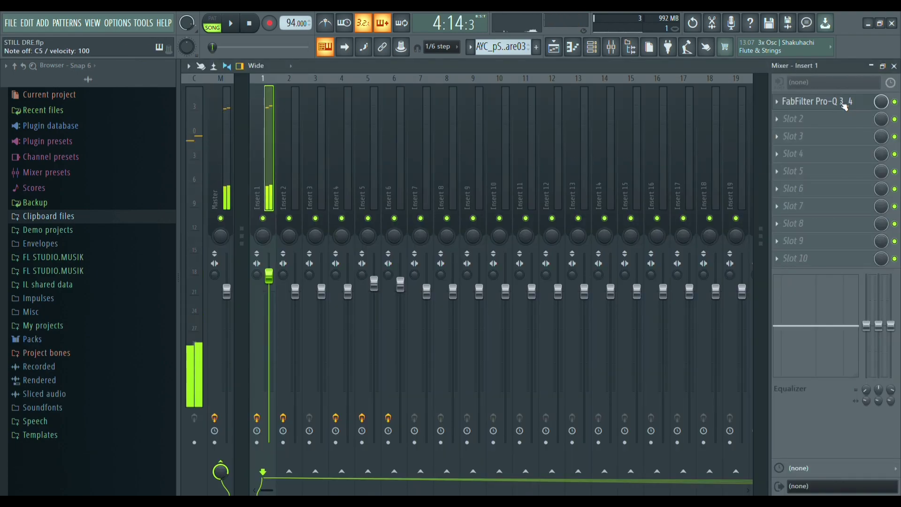
left_click(826, 102)
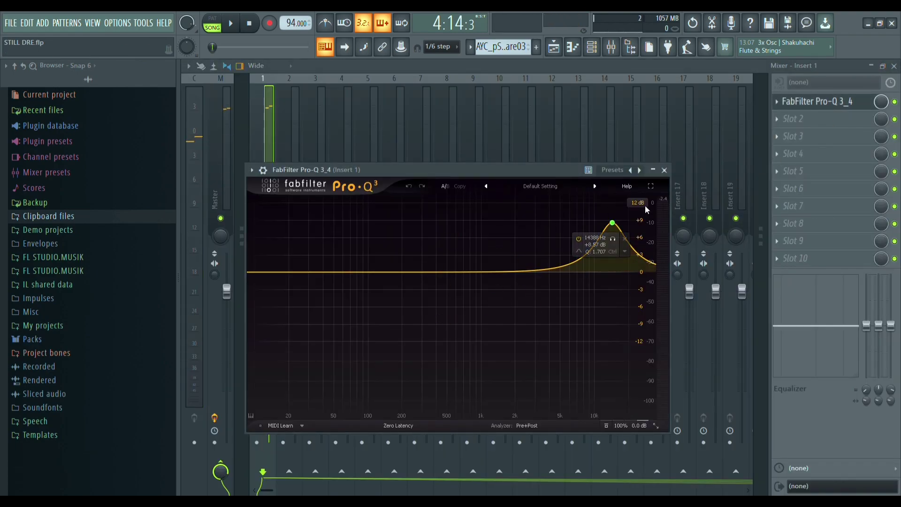
left_click(664, 169)
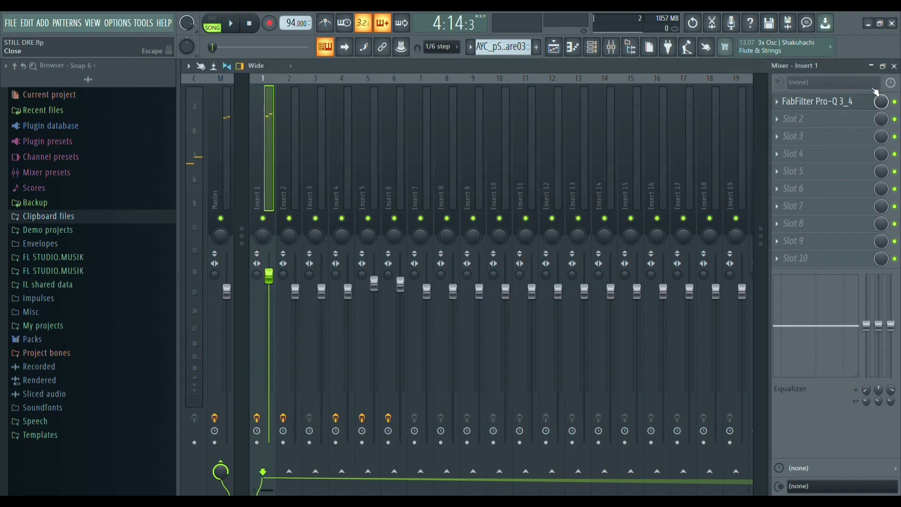
left_click(894, 66)
left_click(539, 140)
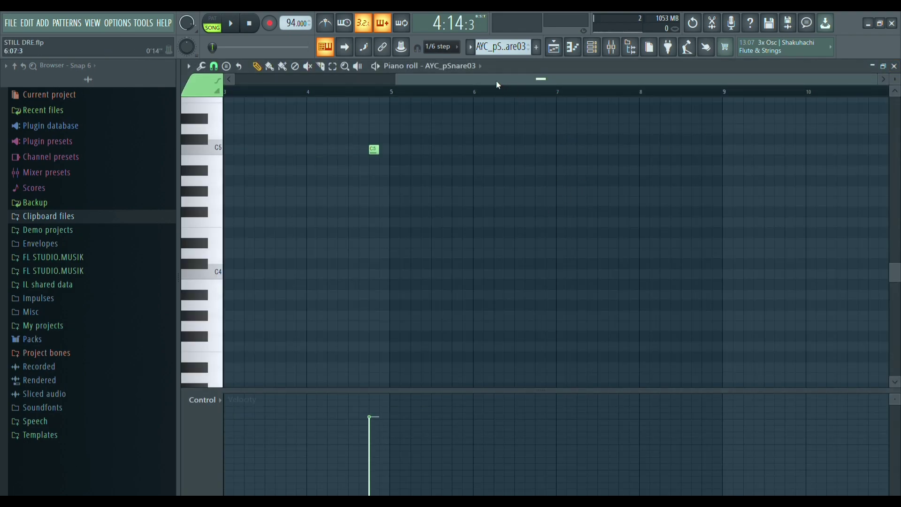
Step: Switch the piano roll to the FPC 6 Kick channel, view its sample settings, and close the sampler window
left_click(463, 66)
left_click(485, 194)
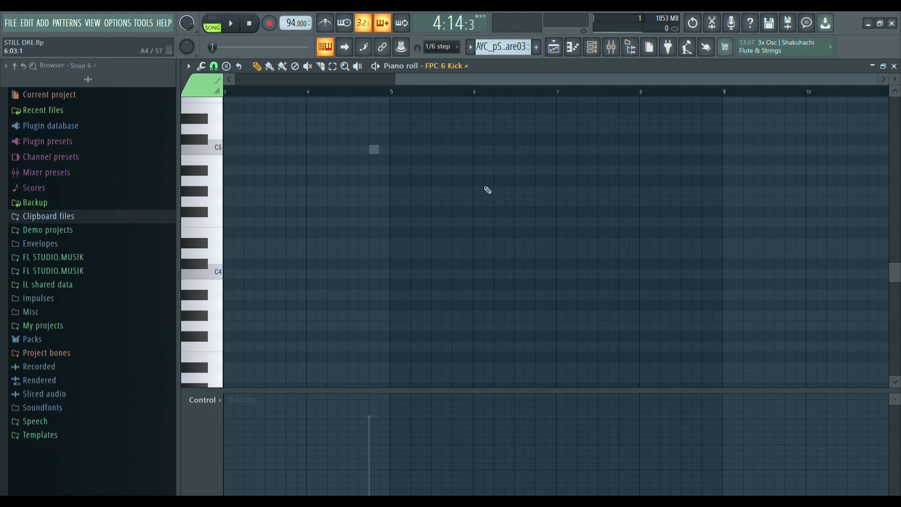
right_click(460, 67)
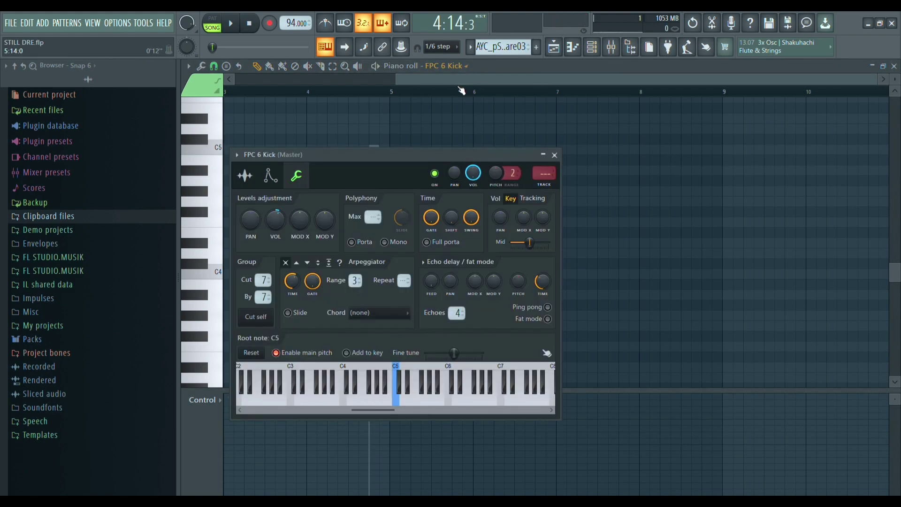
left_click(244, 175)
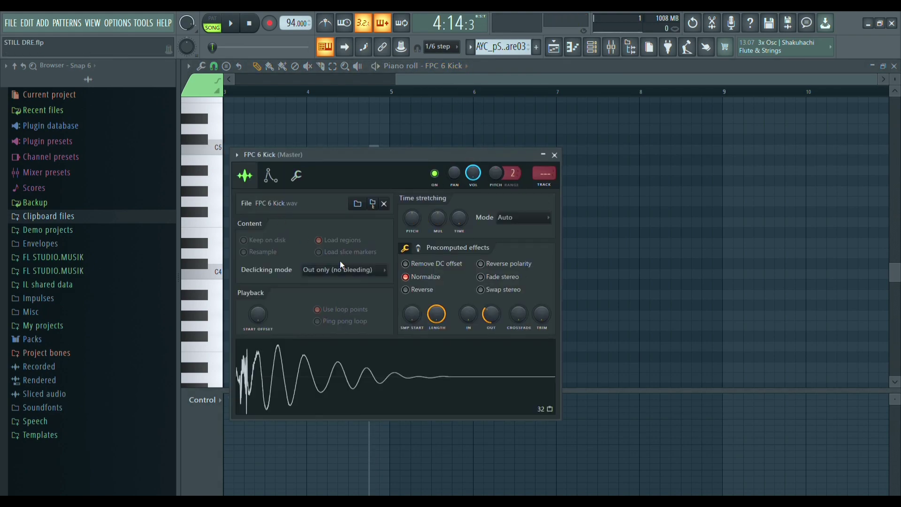
left_click(555, 156)
Step: Switch the piano roll to the AYC_pHat01 channel, view its sample settings, and close the sampler window
left_click(479, 205)
right_click(453, 68)
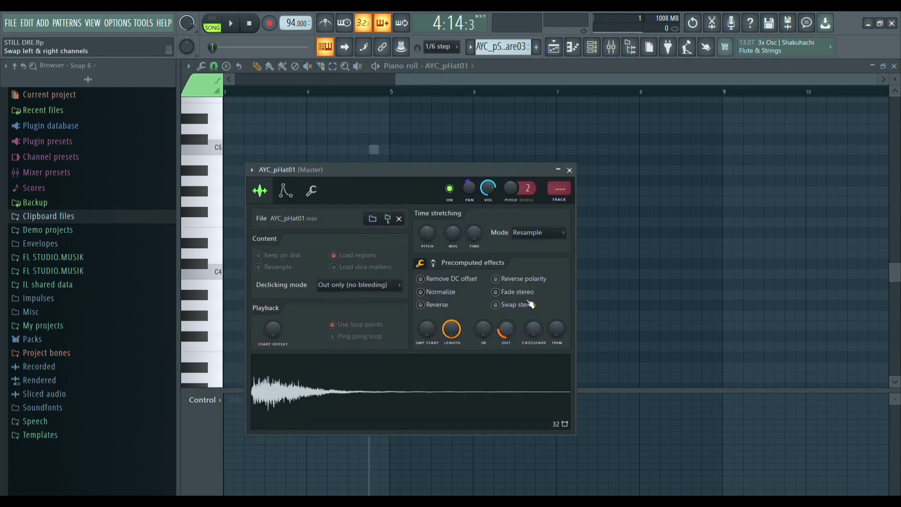
left_click(570, 170)
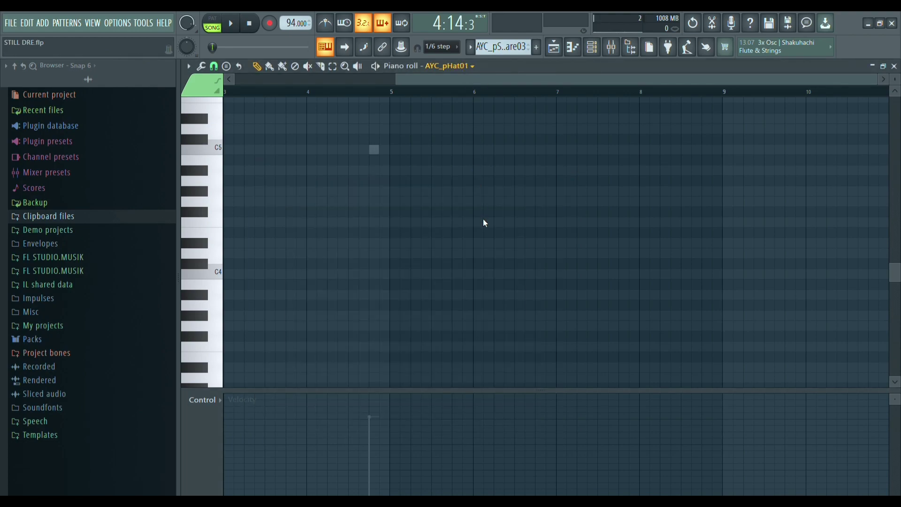
Step: Switch the piano roll to the AYC_pHat04 channel, view its sample settings, and audition the hi-hat sample
key("Down")
key("q")
right_click(471, 71)
key("q")
right_click(463, 69)
key("Down")
key("Down")
key("q")
right_click(463, 69)
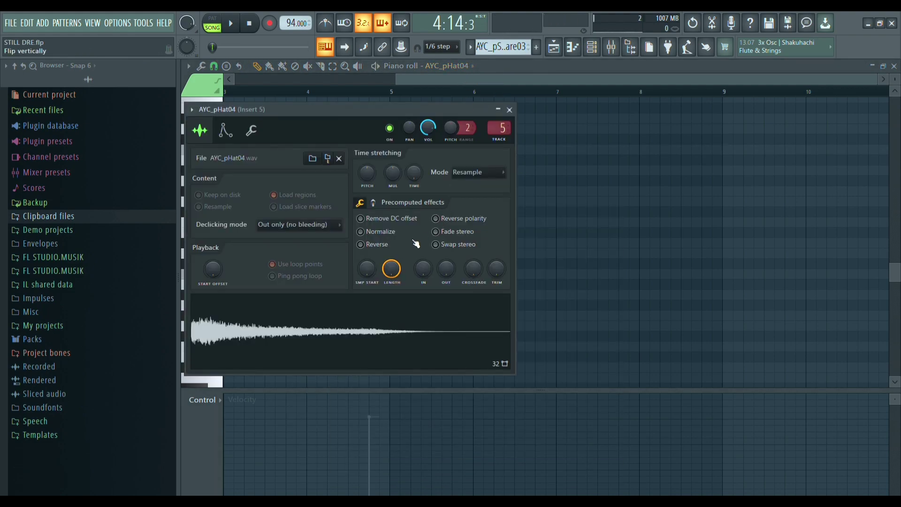
key("q")
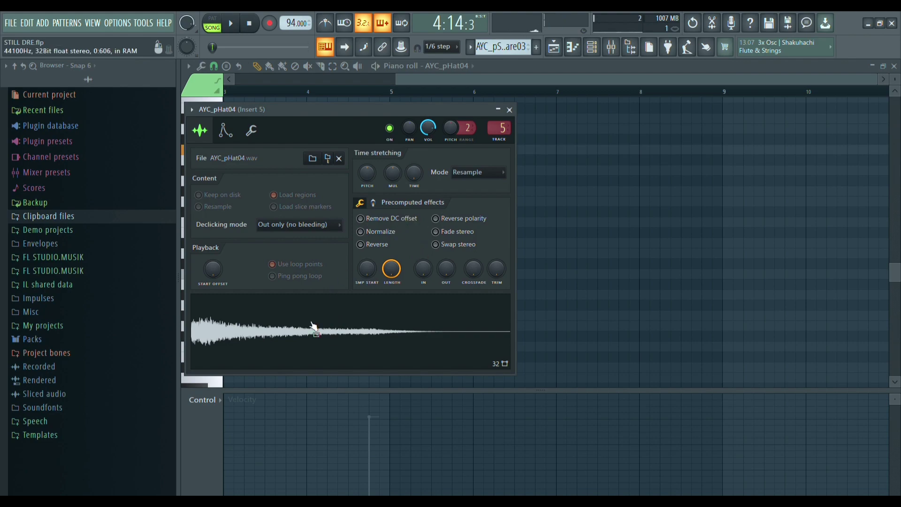
Step: Inspect the FabFilter Pro-Q 3 equalizer on the AYC_pHat04 mixer insert, and return to the playlist
double_click(503, 135)
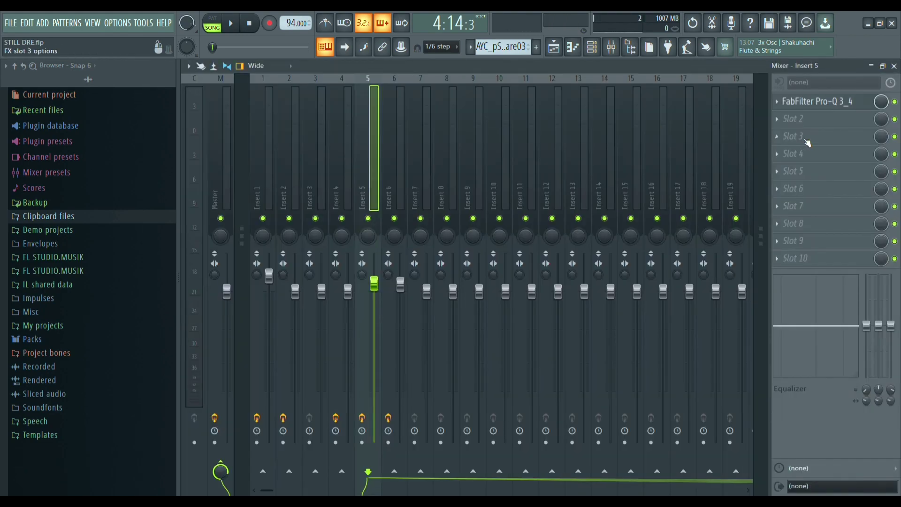
left_click(833, 108)
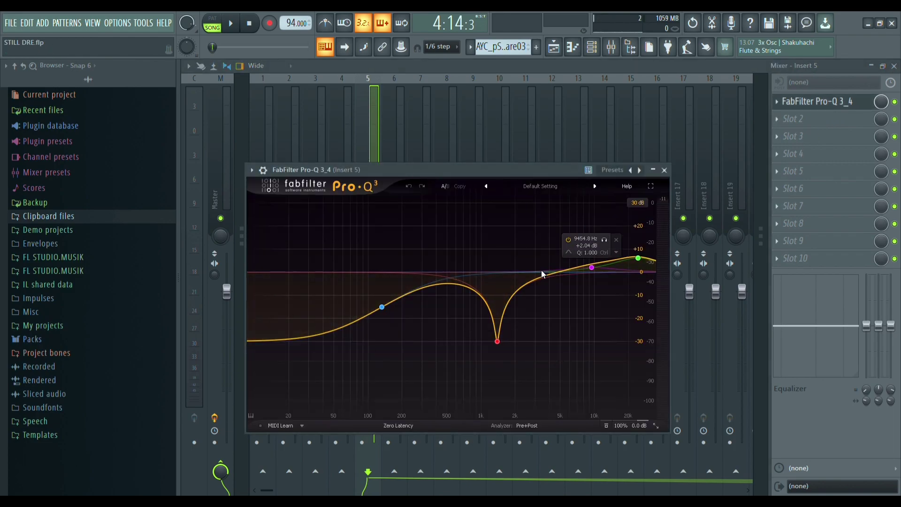
left_click(662, 172)
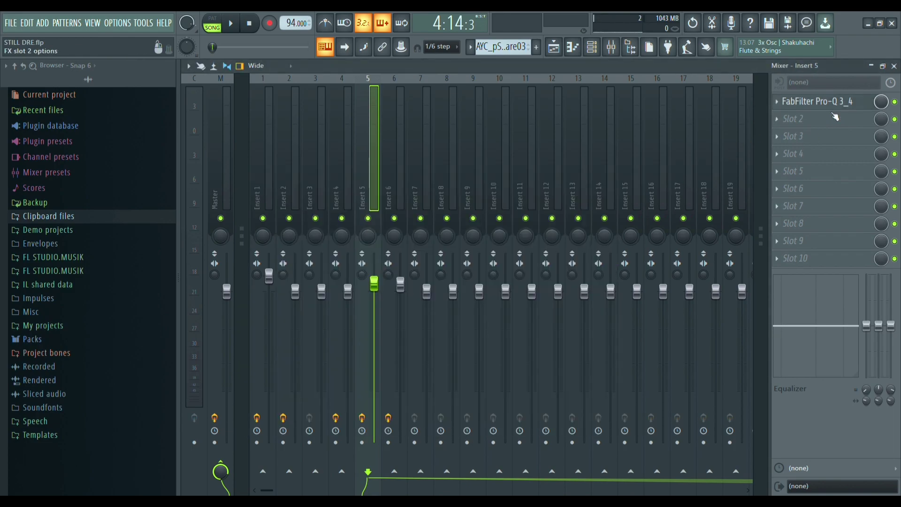
left_click(893, 67)
key("Escape")
left_click(559, 56)
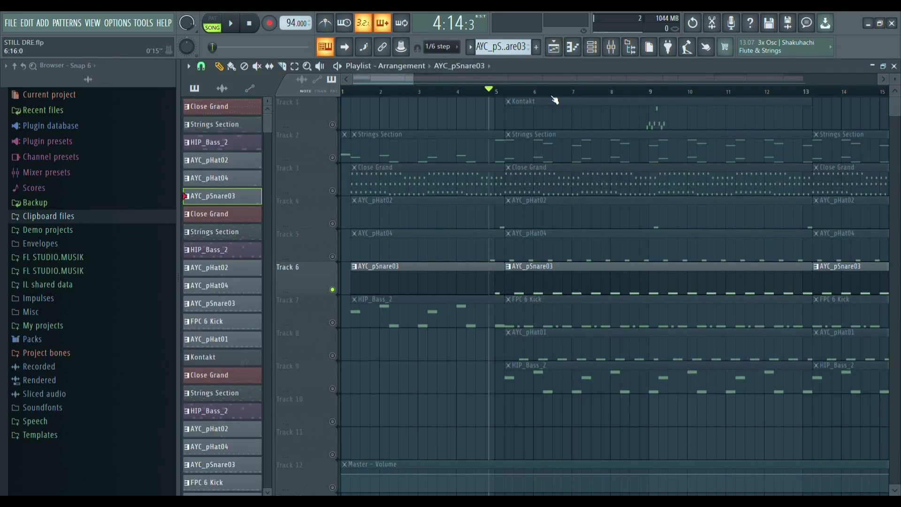
Step: Play the AYC hi-hats and snare together with Tracks 4 and 5 enabled, adding Tracks 7 and 8 during playback
left_click(332, 256)
left_click(332, 223)
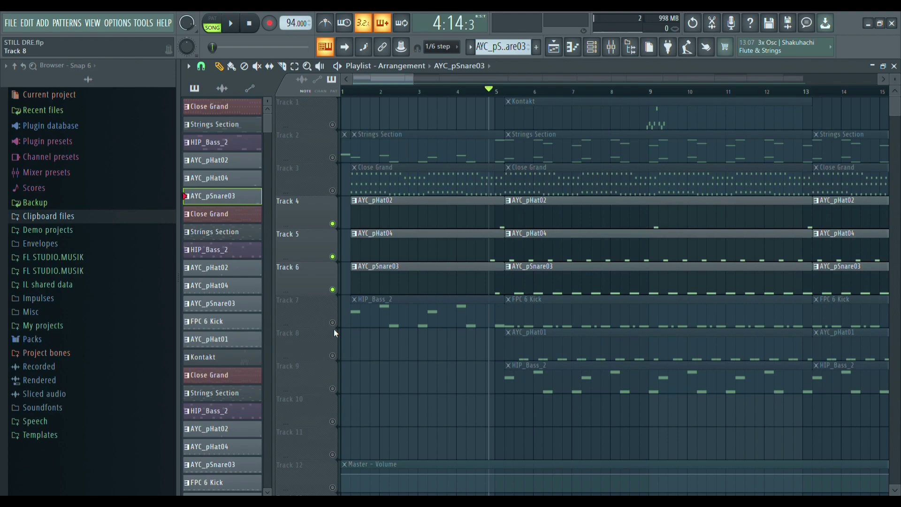
key("space")
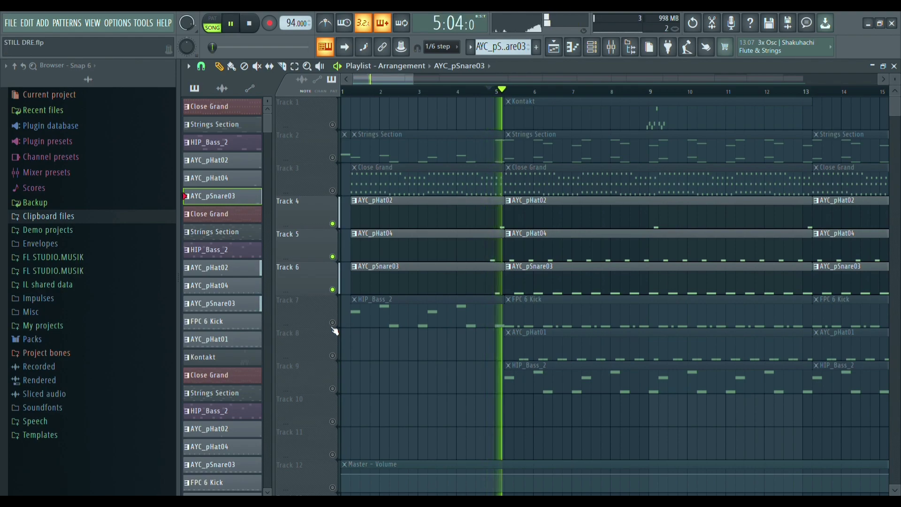
left_click(333, 322)
left_click(333, 355)
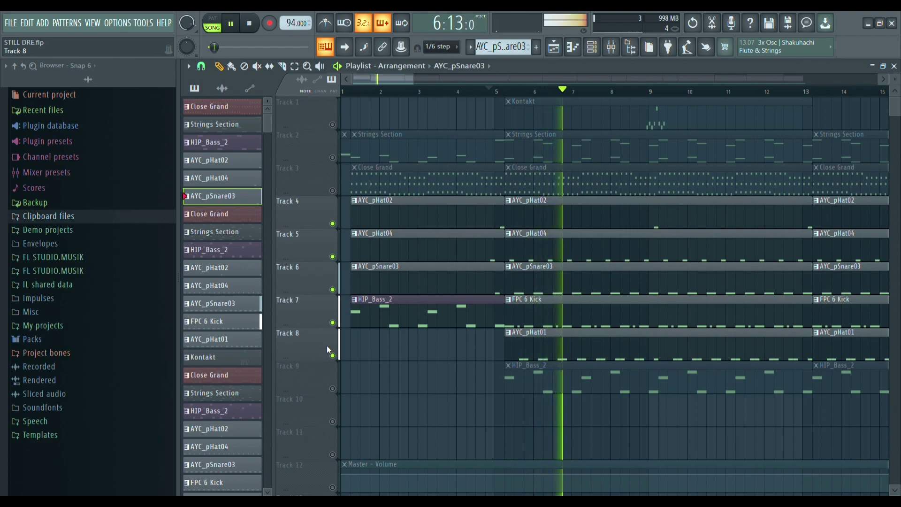
scroll(446, 96, "down", 4)
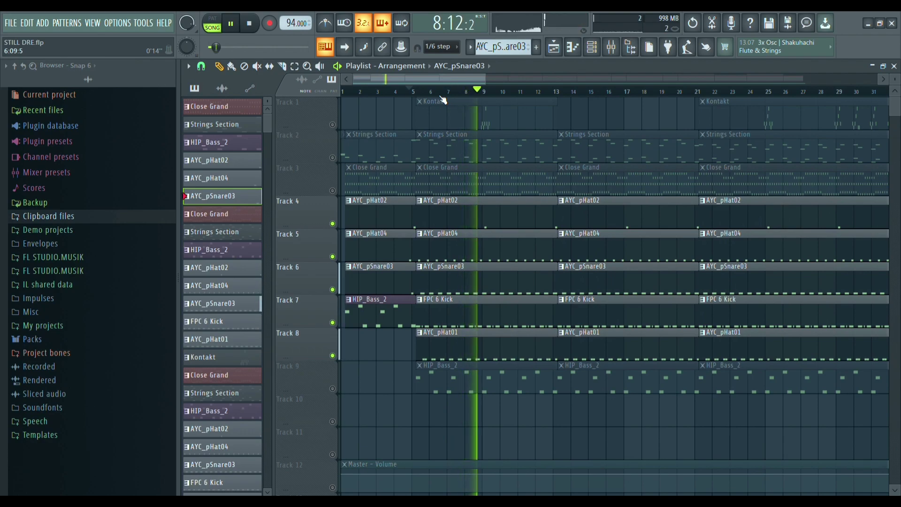
key("space")
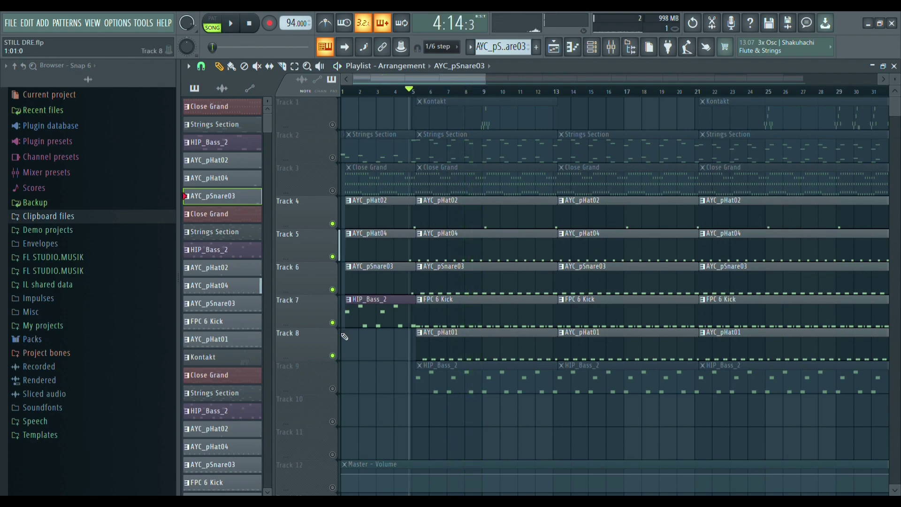
Step: Enable all playlist tracks and move the playhead to the start of the song
left_click(333, 389)
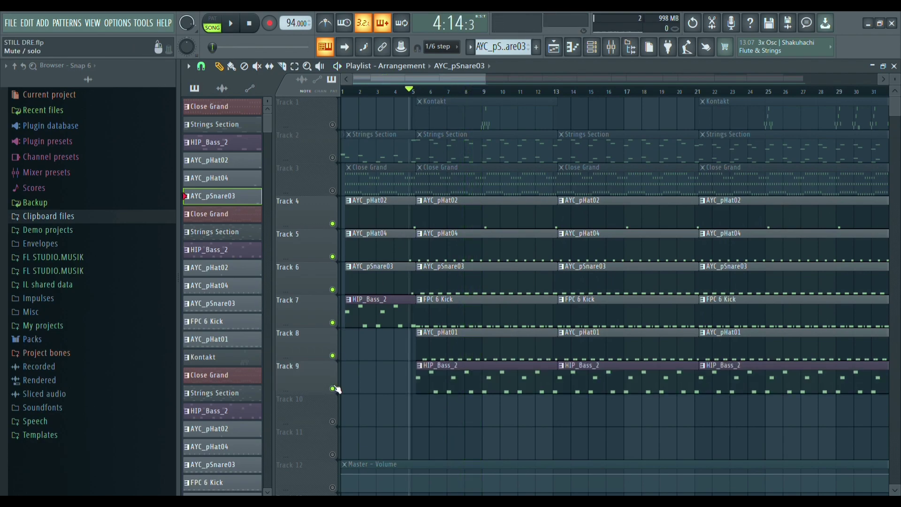
right_click(335, 388)
right_click(335, 387)
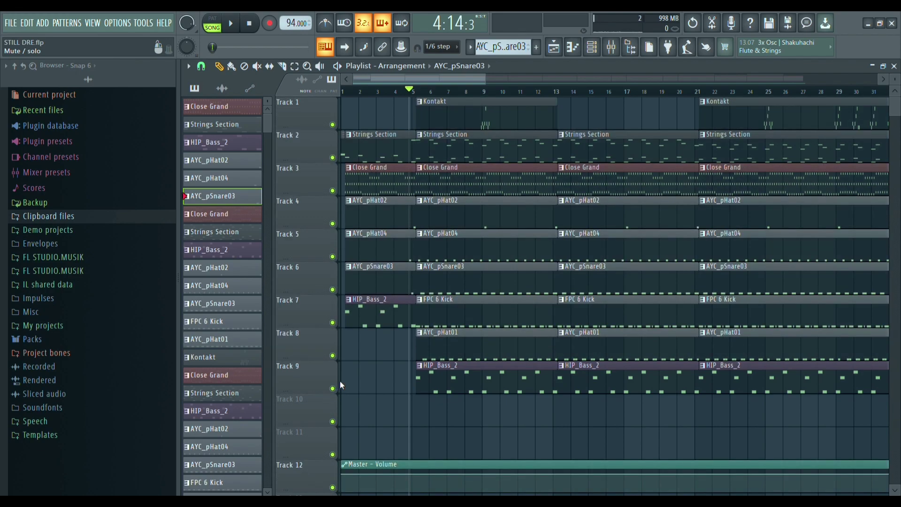
scroll(412, 365, "down", 3)
scroll(372, 321, "up", 3)
left_click_drag(408, 88, 308, 107)
scroll(380, 96, "down", 2)
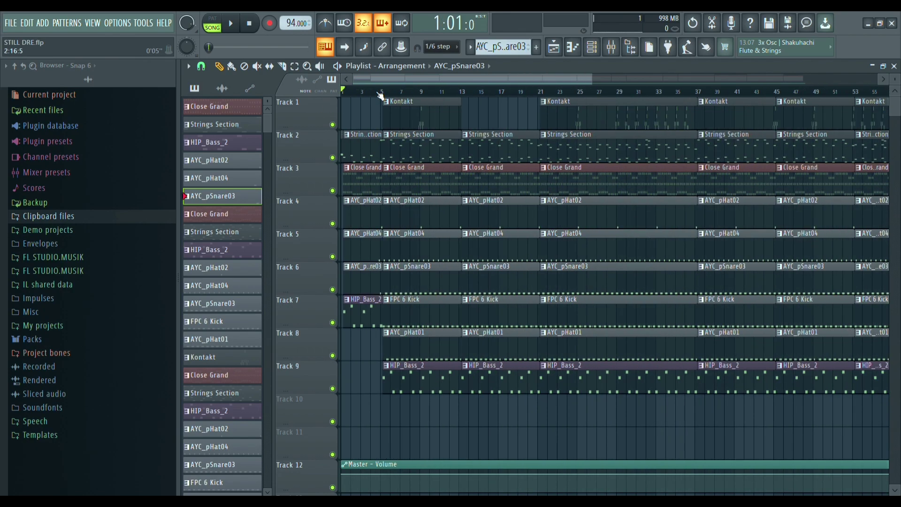
Step: Open the Kontakt pattern in the piano roll, view its EEG Strawberry guitar instrument, and audition a few notes
scroll(380, 96, "down", 1)
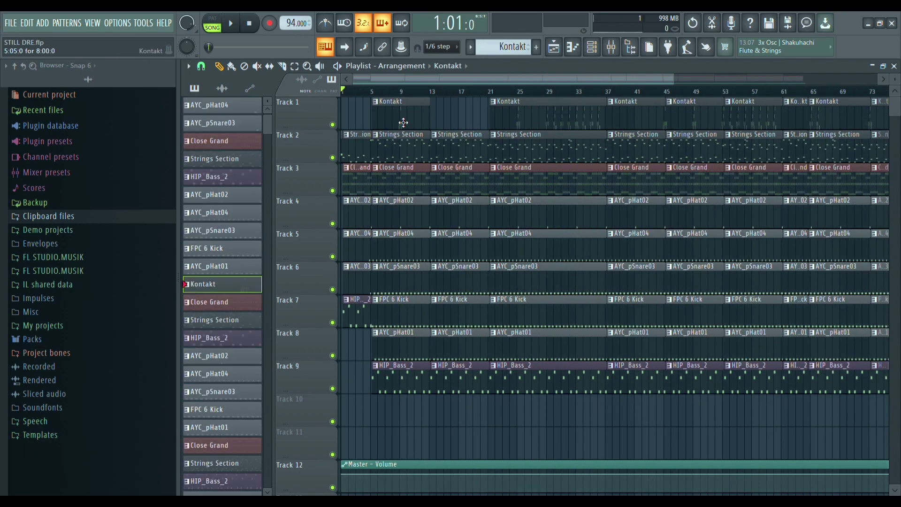
double_click(402, 121)
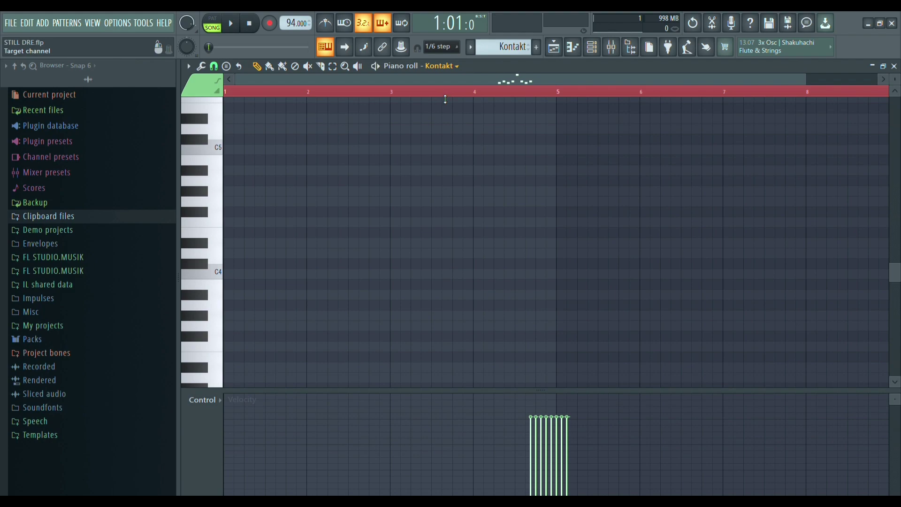
left_click_drag(482, 192, 448, 85)
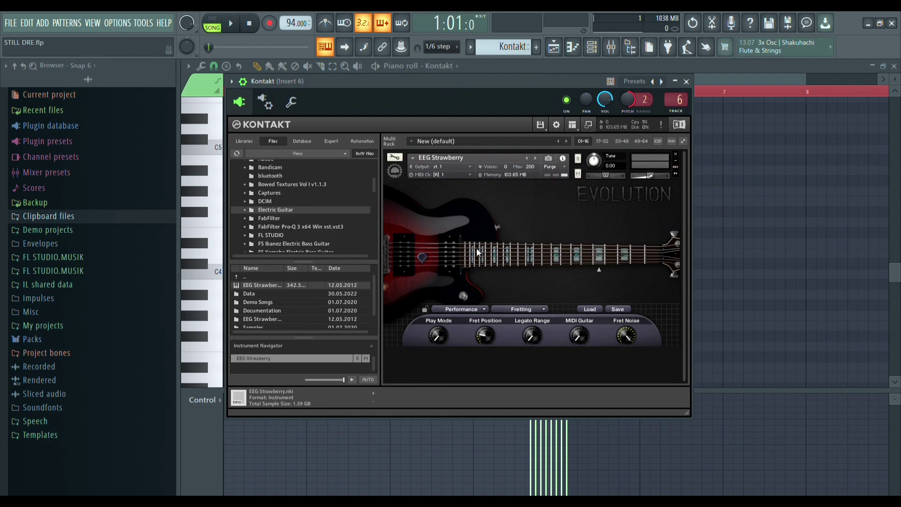
key("z")
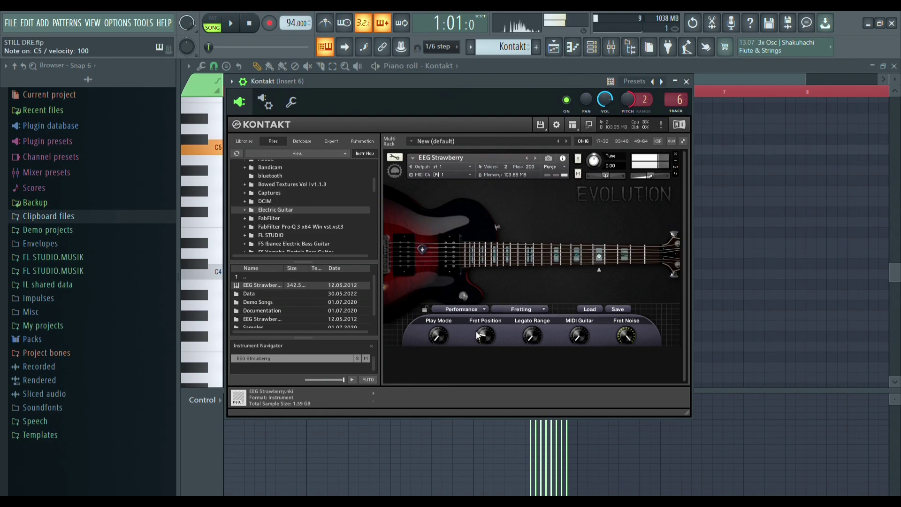
key("m")
key("n")
key("b")
left_click_drag(587, 81, 513, 124)
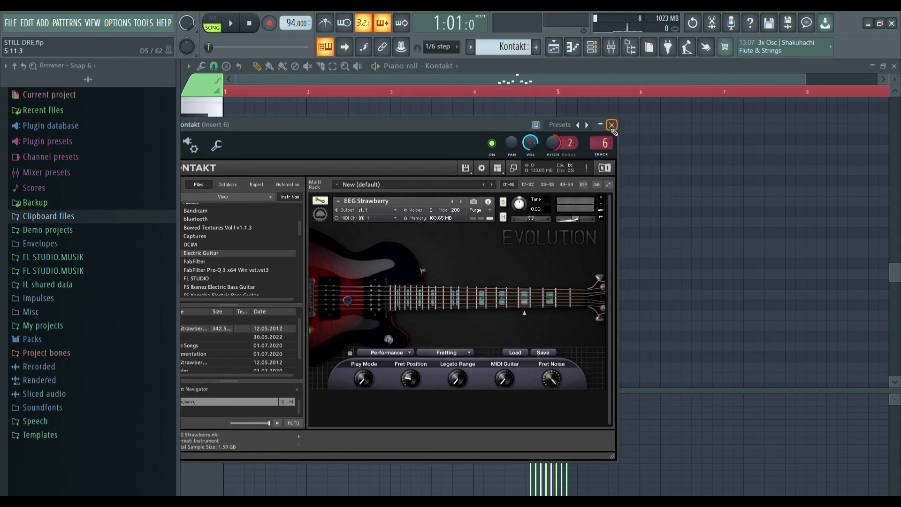
left_click(612, 125)
Step: Play the Kontakt guitar notes on their own in pattern mode from just before the first note, and return to the playlist
scroll(546, 153, "up", 10)
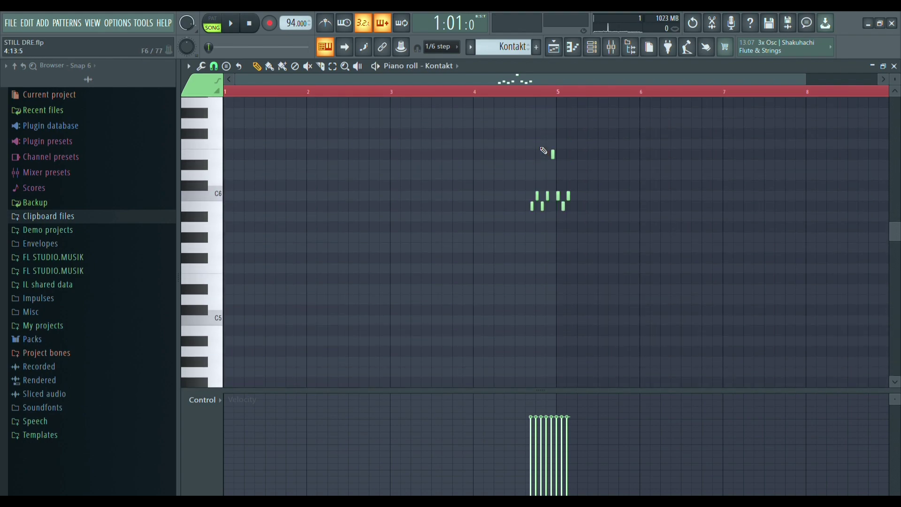
left_click(522, 96)
key("l")
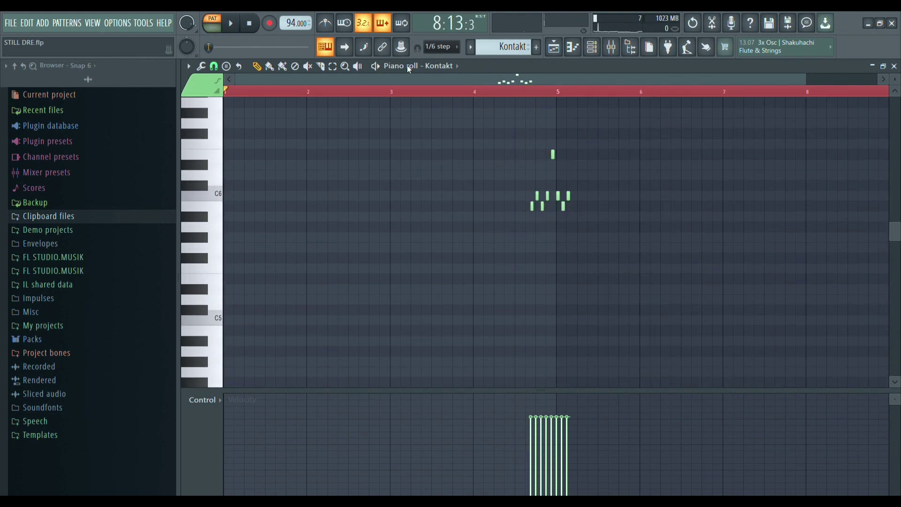
key("space")
key("space")
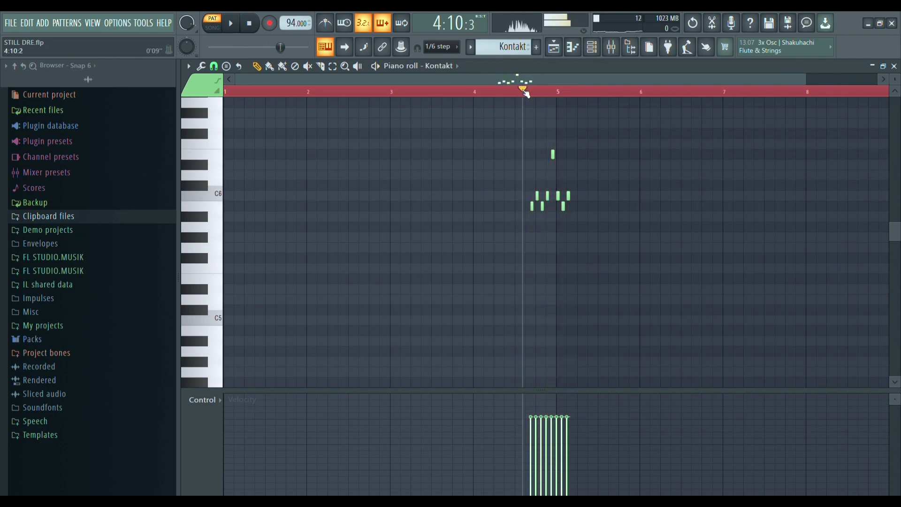
left_click(554, 51)
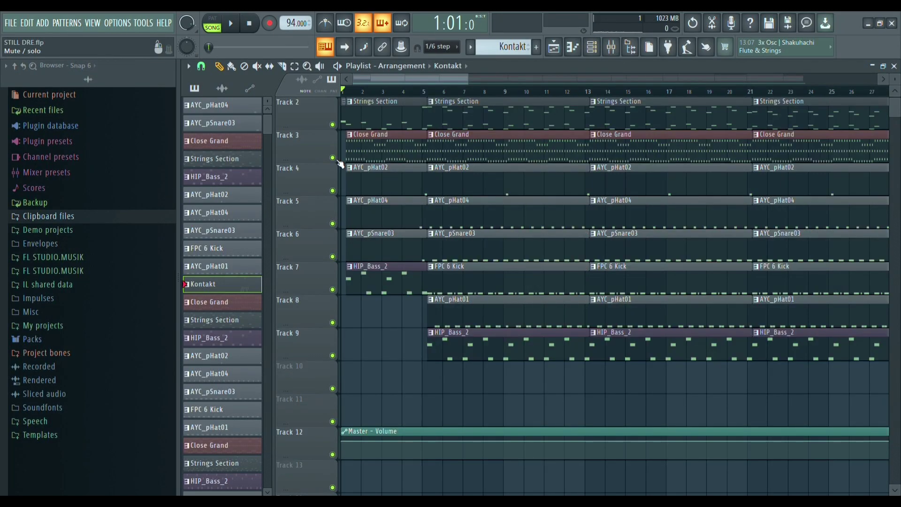
Step: Play the full arrangement from the start with all tracks enabled, and examine the layout of its clips
key("space")
scroll(360, 166, "up", 1)
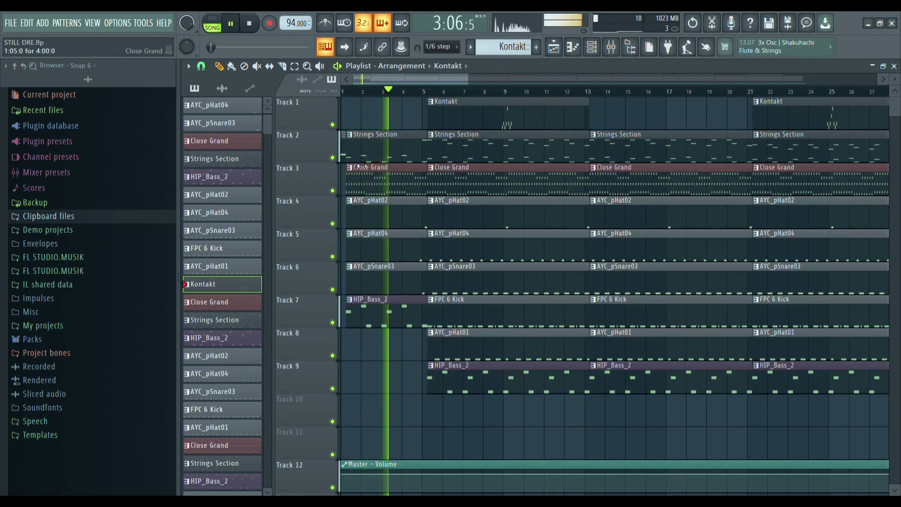
scroll(401, 96, "down", 2)
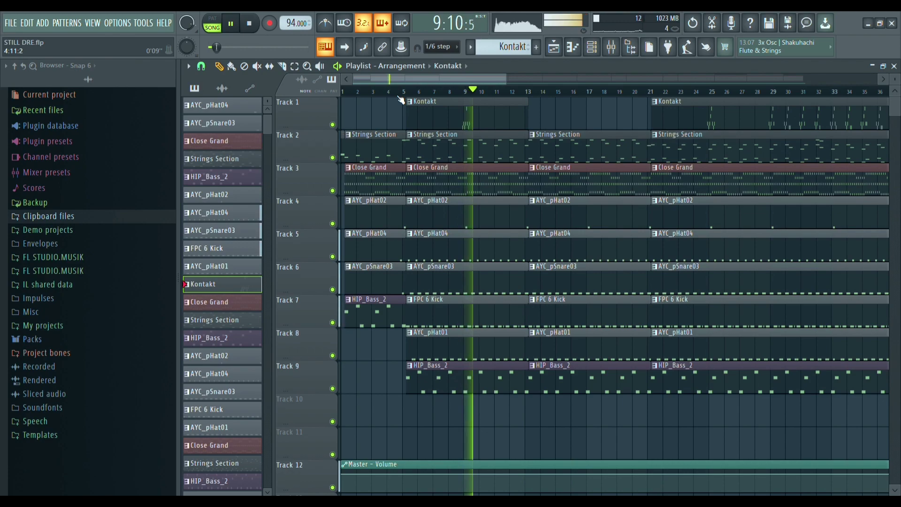
scroll(401, 100, "down", 4)
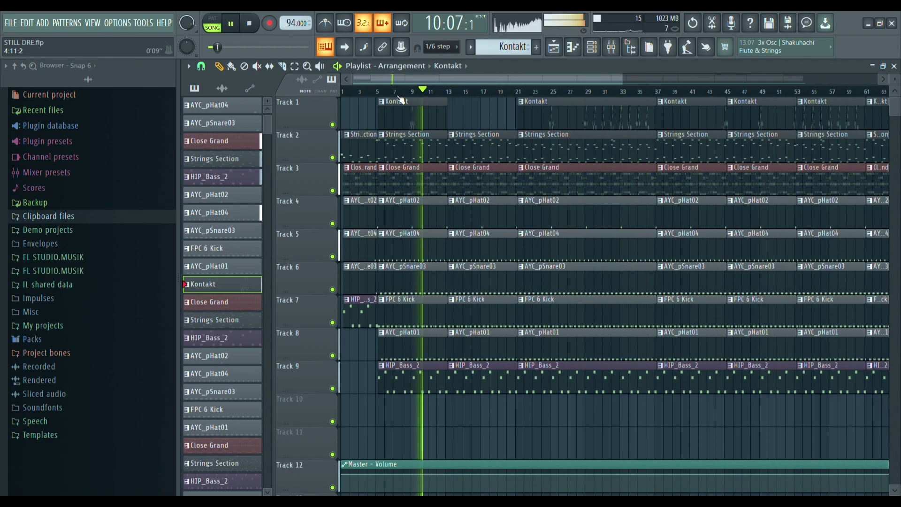
scroll(402, 100, "down", 1)
scroll(401, 100, "up", 3)
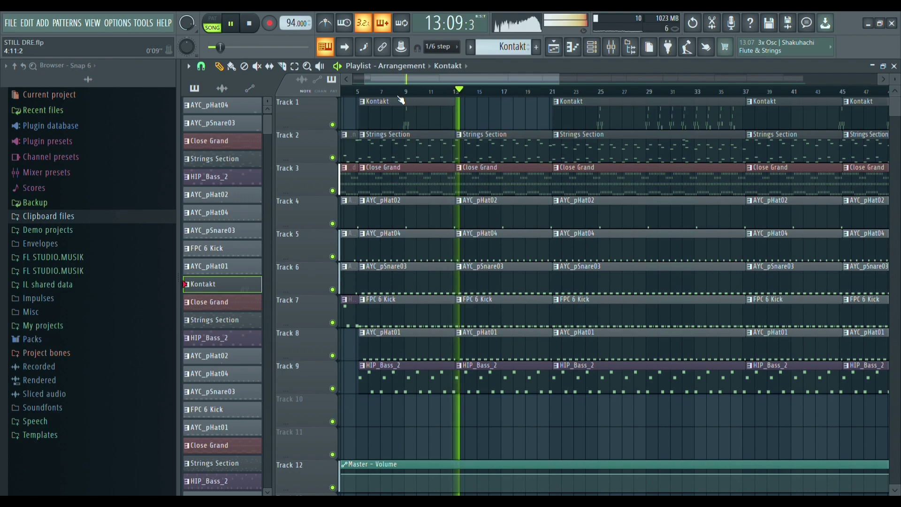
scroll(401, 100, "down", 3)
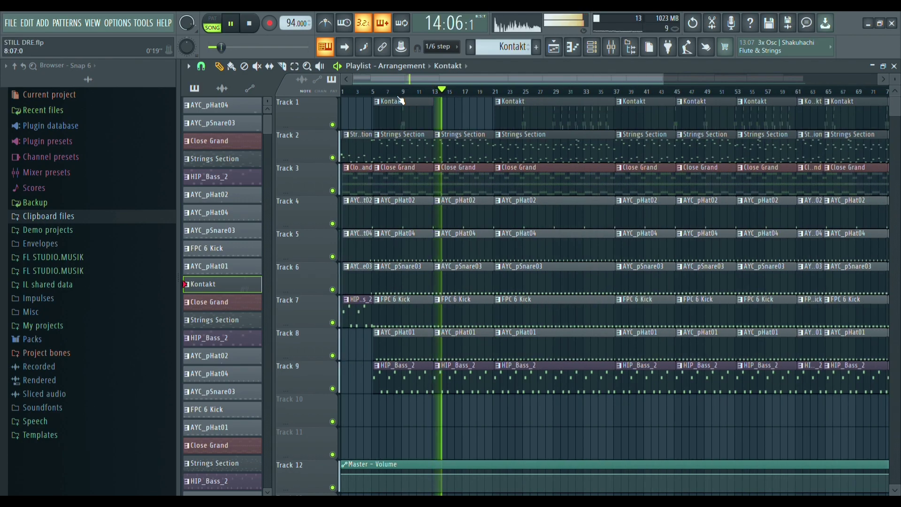
scroll(468, 97, "up", 4)
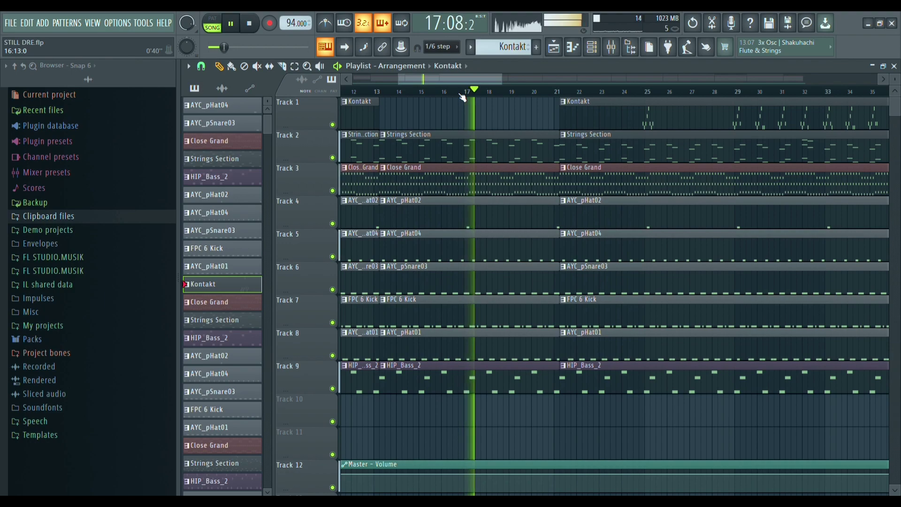
scroll(463, 97, "down", 2)
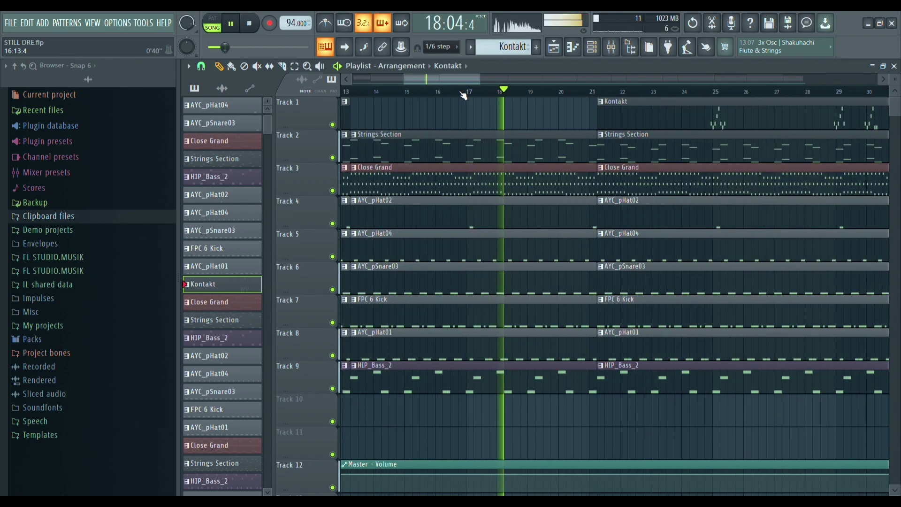
scroll(463, 96, "down", 4)
scroll(463, 96, "down", 1)
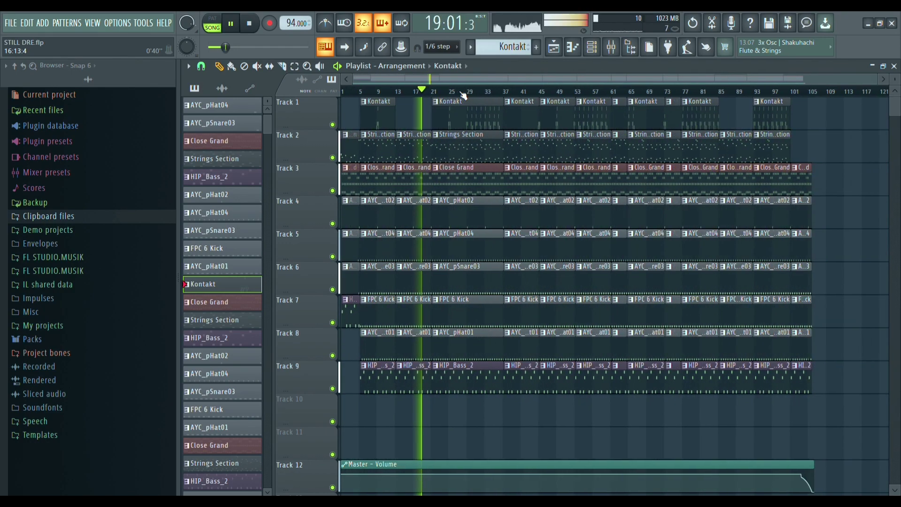